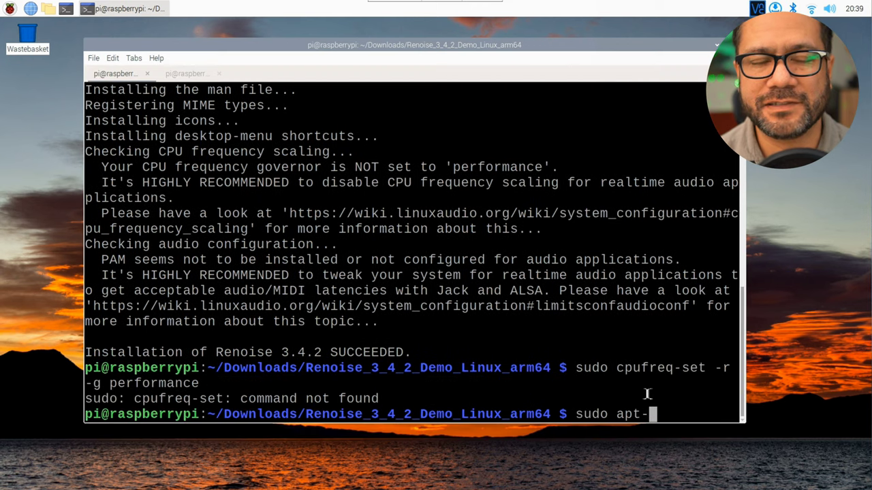
# Install the cpufrequtils package with sudo apt-get install
pyautogui.write('l')
pyautogui.rightClick(530, 336)
pyautogui.click(555, 220)
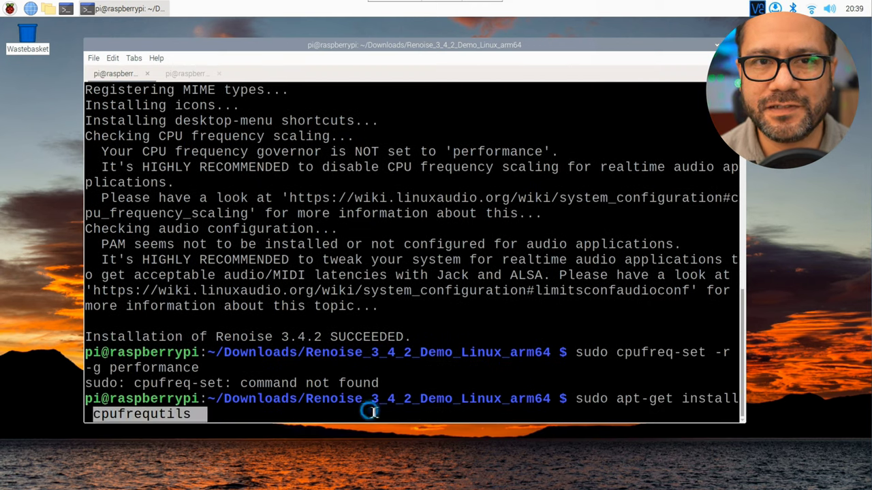
pyautogui.press('Return')
pyautogui.press('Return')
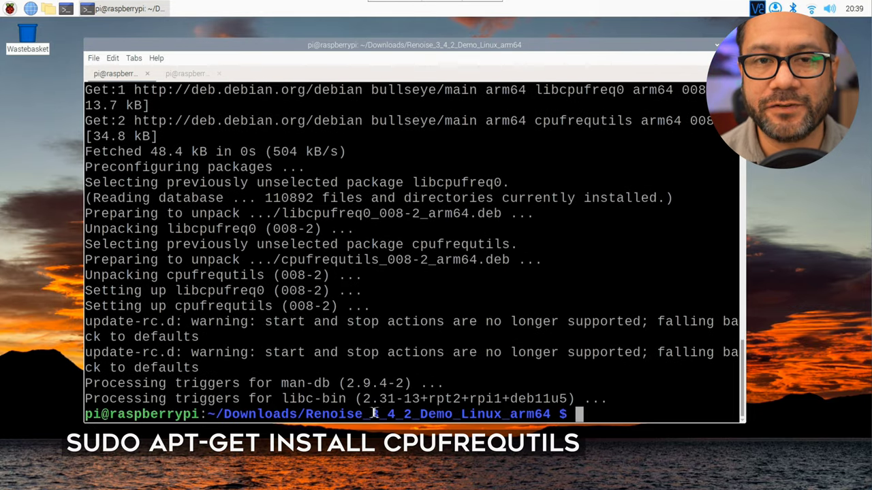
# Set the CPU frequency governor to performance by rerunning sudo cpufreq-set -r -g performance
pyautogui.press('Up')
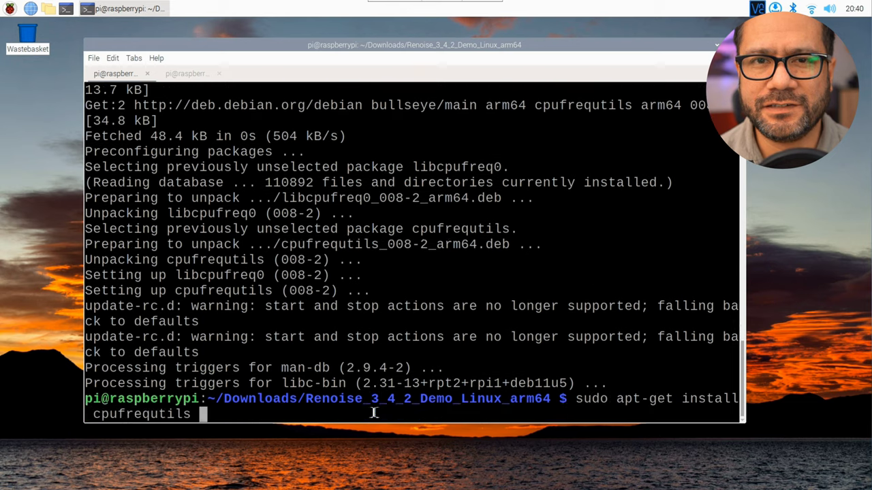
pyautogui.press('Up')
pyautogui.press('Return')
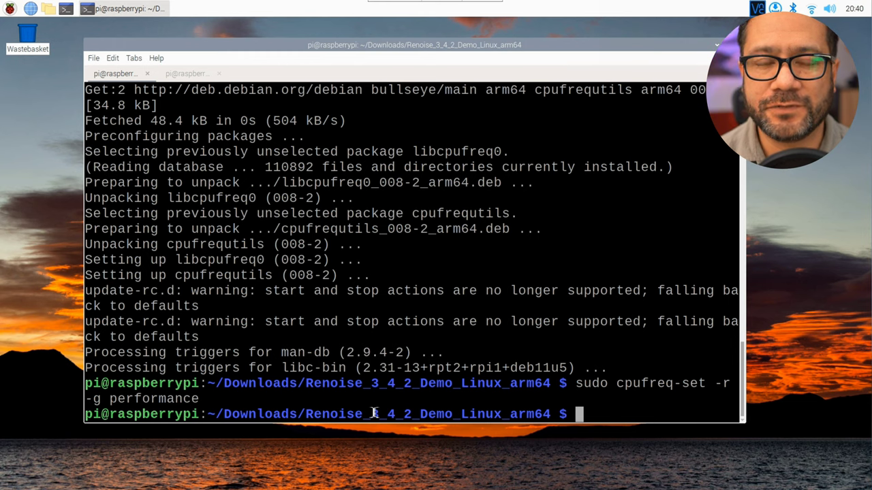
# Open /etc/init.d/cpufrequtils in vi as root and change the GOVERNOR value to "performance"
pyautogui.write('sudo vi /etc/init.d/cpufrequtils')
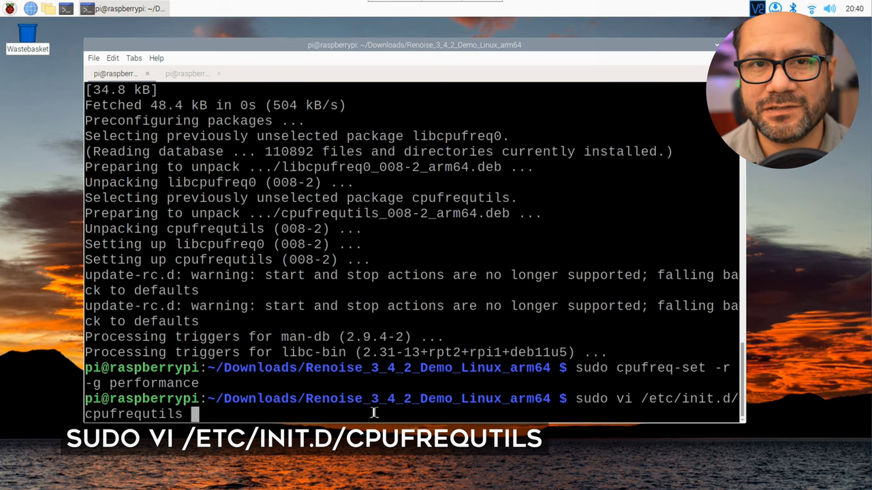
pyautogui.press('Return')
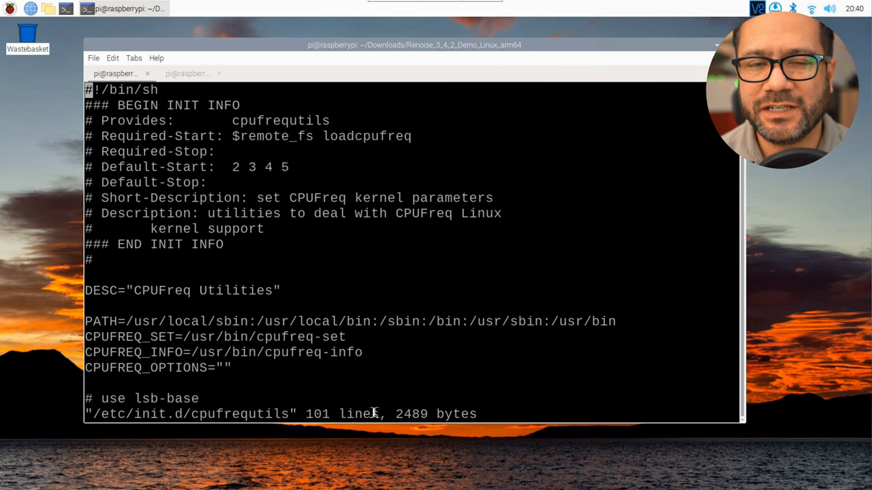
pyautogui.press('Down')
pyautogui.press('Down')
pyautogui.press('Down')
pyautogui.press('Down')
pyautogui.press('Down')
pyautogui.press('Down')
pyautogui.press('Down')
pyautogui.press('Down')
pyautogui.press('Down')
pyautogui.press('Down')
pyautogui.press('Down')
pyautogui.press('Down')
pyautogui.press('Down')
pyautogui.press('Down')
pyautogui.press('Down')
pyautogui.press('Down')
pyautogui.press('Down')
pyautogui.press('Down')
pyautogui.press('Down')
pyautogui.press('Down')
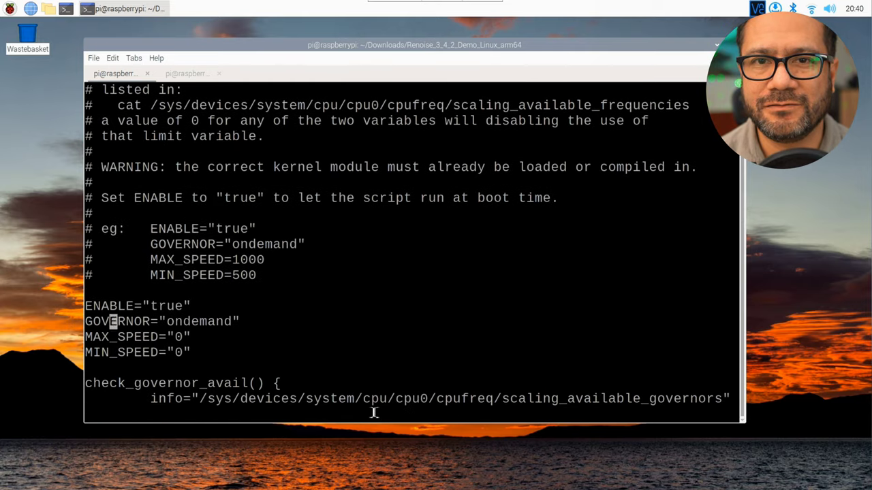
pyautogui.write('rman')
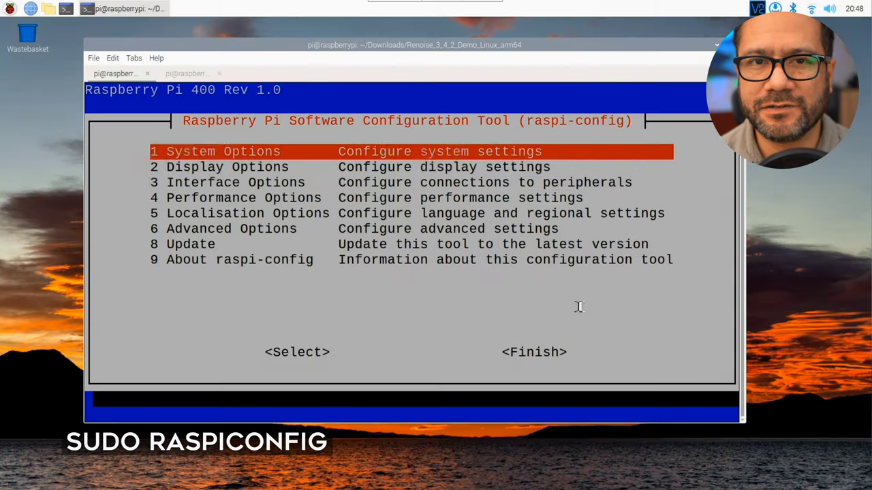
# In raspi-config's advanced options, disable the xcompmgr composition manager
pyautogui.press('Down')
pyautogui.press('Down')
pyautogui.press('Down')
pyautogui.press('Down')
pyautogui.press('Down')
pyautogui.press('Return')
pyautogui.press('Down')
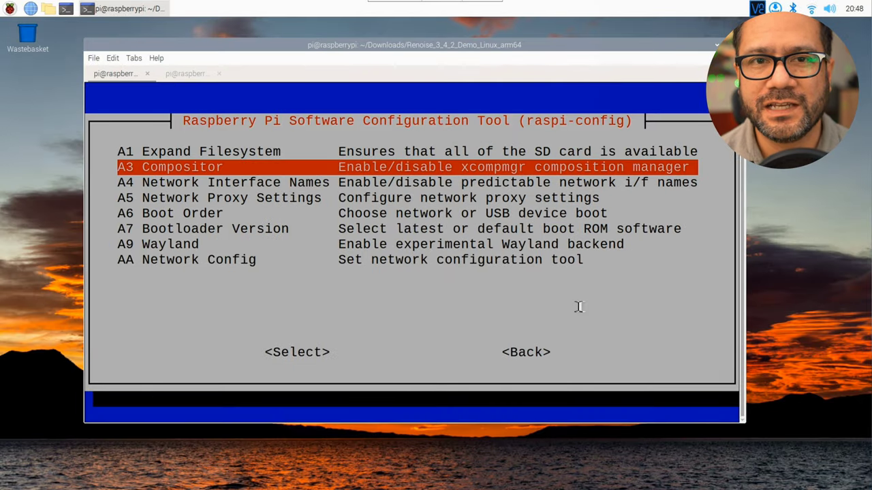
pyautogui.press('Return')
pyautogui.press('Right')
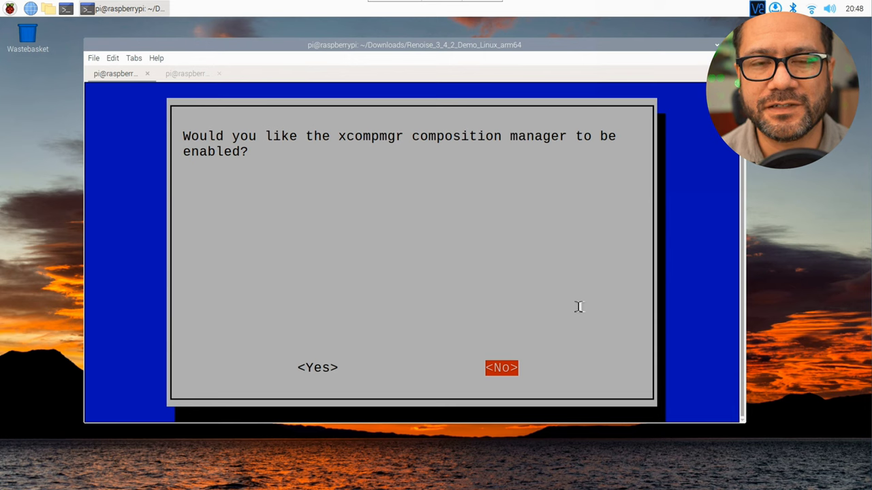
pyautogui.press('Return')
pyautogui.press('Return')
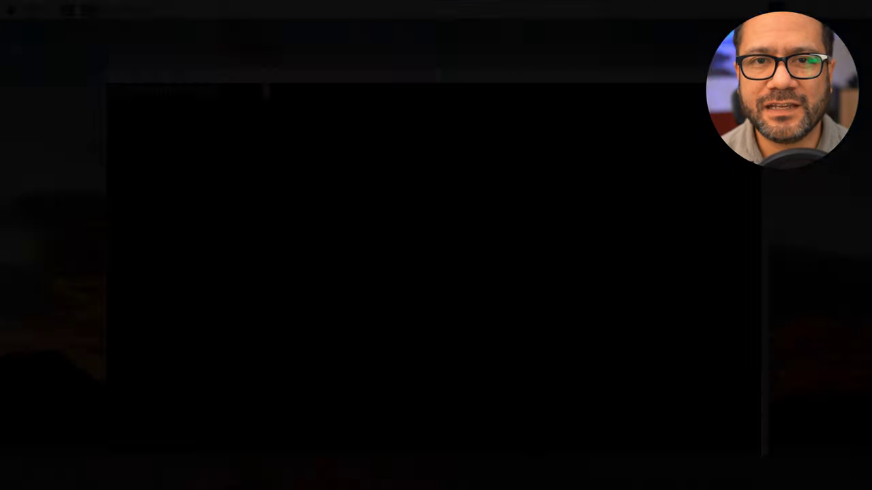
# Open /etc/security/limits.conf in Mousepad as root from the terminal
pyautogui.rightClick(312, 241)
pyautogui.click(347, 291)
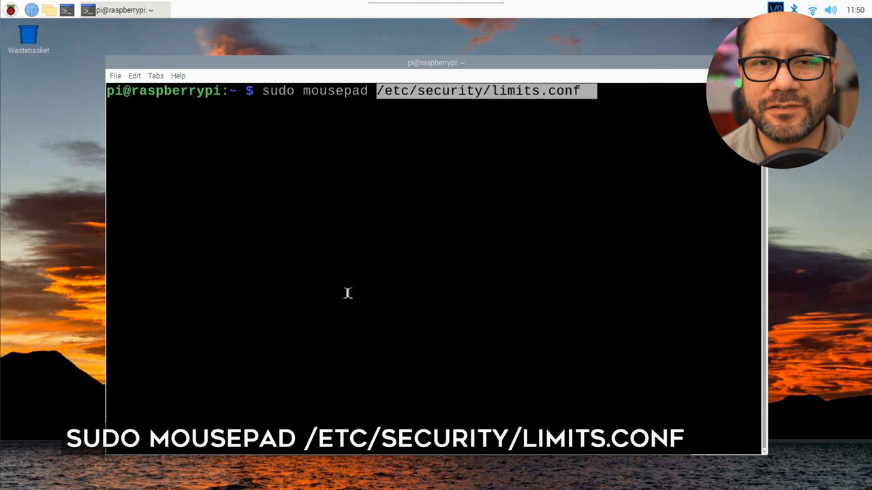
pyautogui.press('Return')
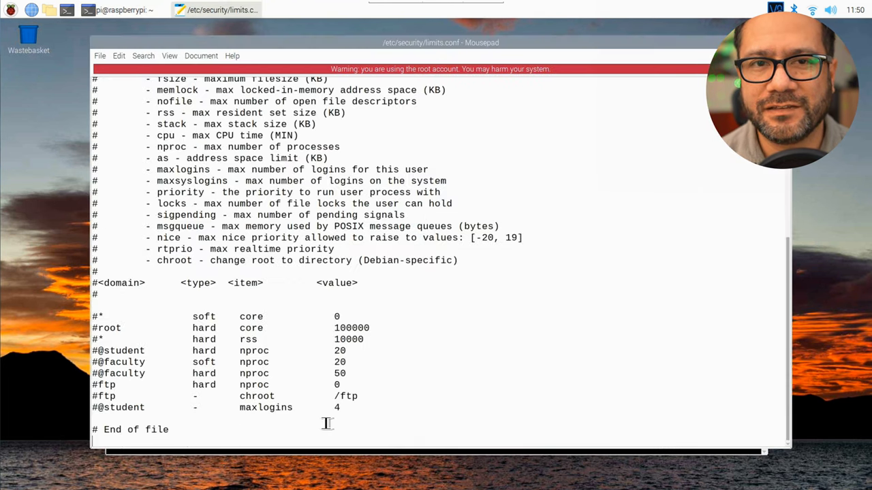
# Append the lines "pi - rtprio 99" and "pi - nice -10" to the end of limits.conf, save it and close the editor
pyautogui.write('pi - rtp')
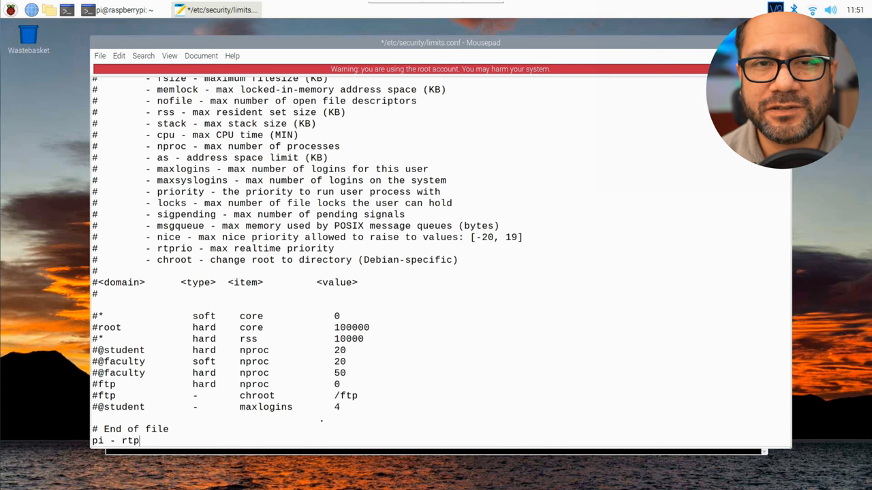
pyautogui.write('rio 99')
pyautogui.press('Return')
pyautogui.write('pi - nice -10')
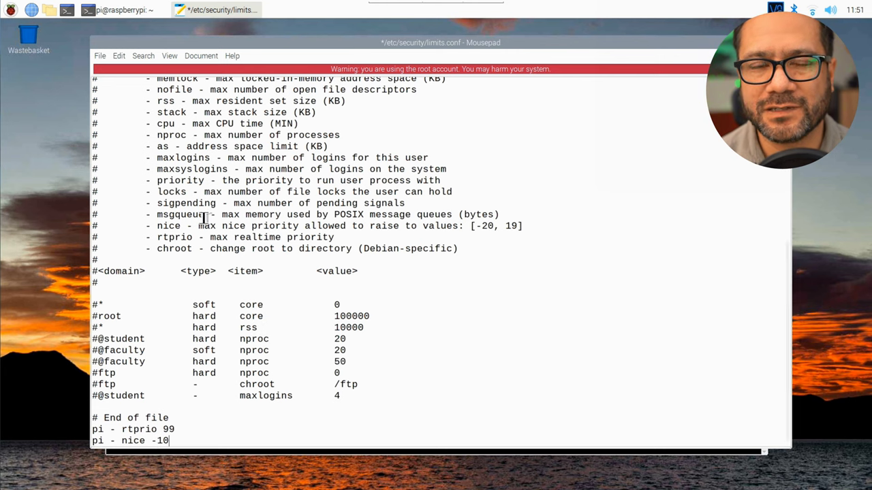
pyautogui.click(101, 56)
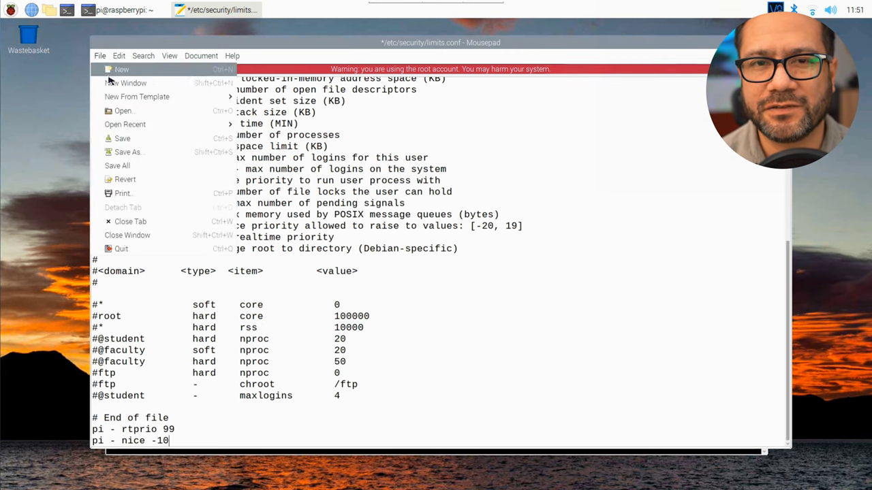
pyautogui.click(119, 140)
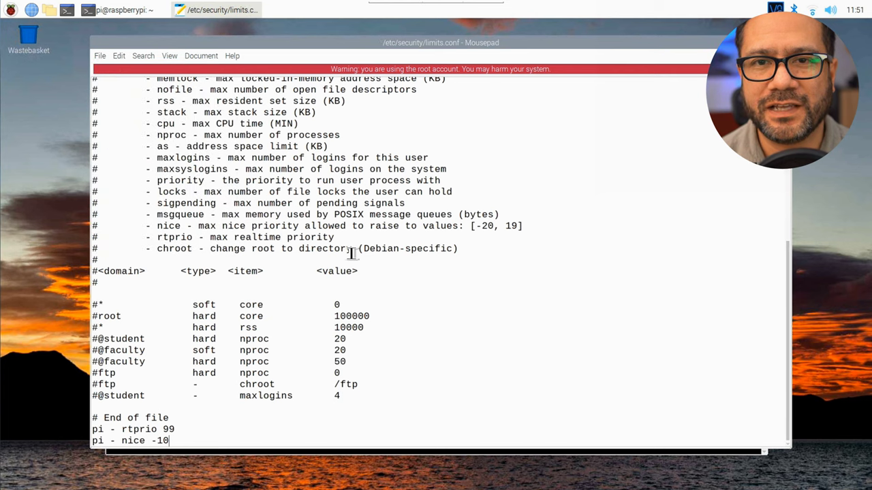
pyautogui.click(783, 42)
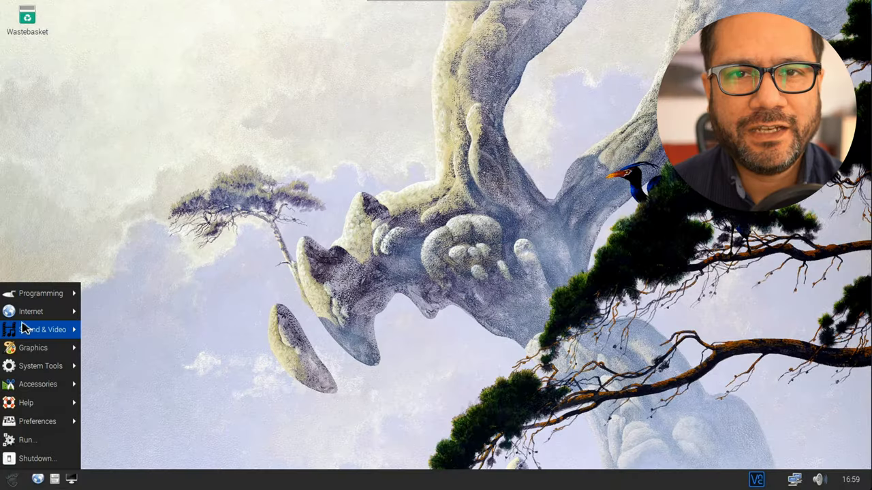
# Launch Renoise from the desktop's sound and video applications
pyautogui.moveTo(42, 334)
pyautogui.click(126, 333)
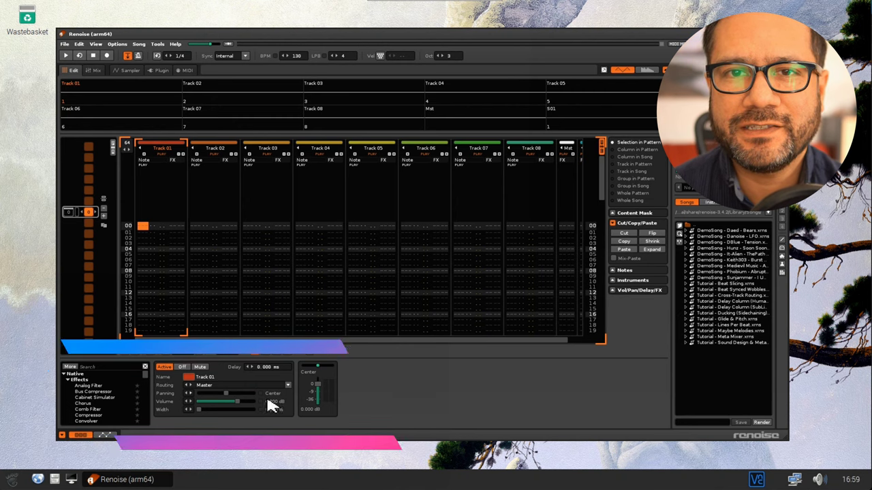
# Look through the Mix, Sampler, Plugin and MIDI views and return to the pattern editor
pyautogui.click(97, 72)
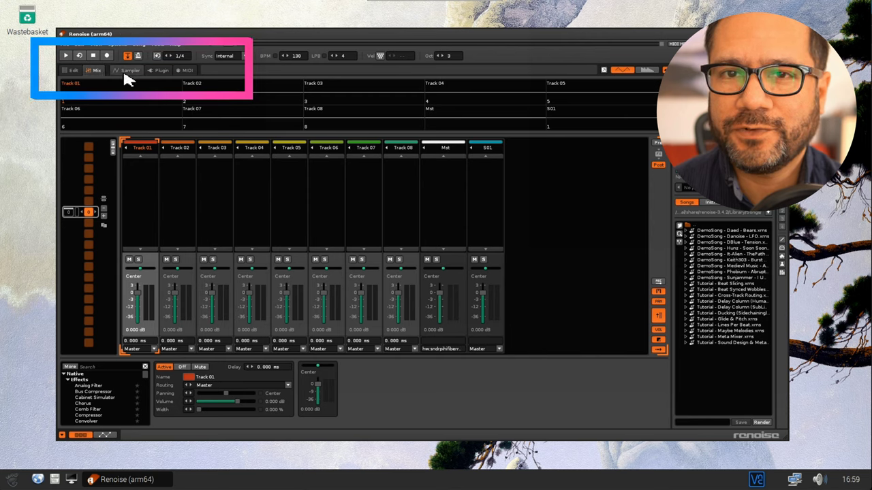
pyautogui.click(127, 72)
pyautogui.click(169, 72)
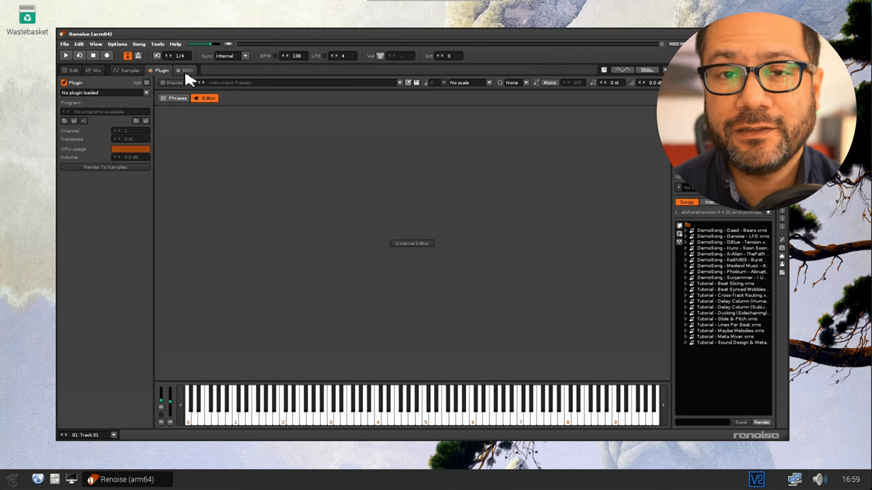
pyautogui.click(187, 71)
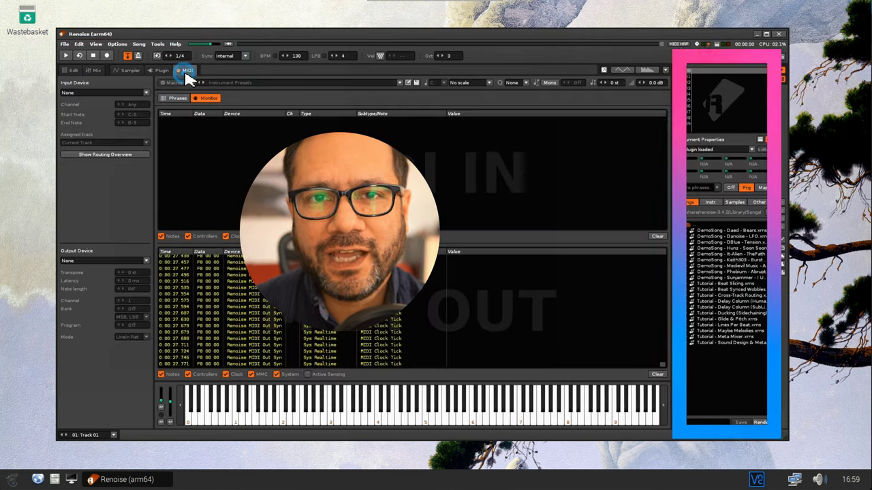
pyautogui.click(69, 71)
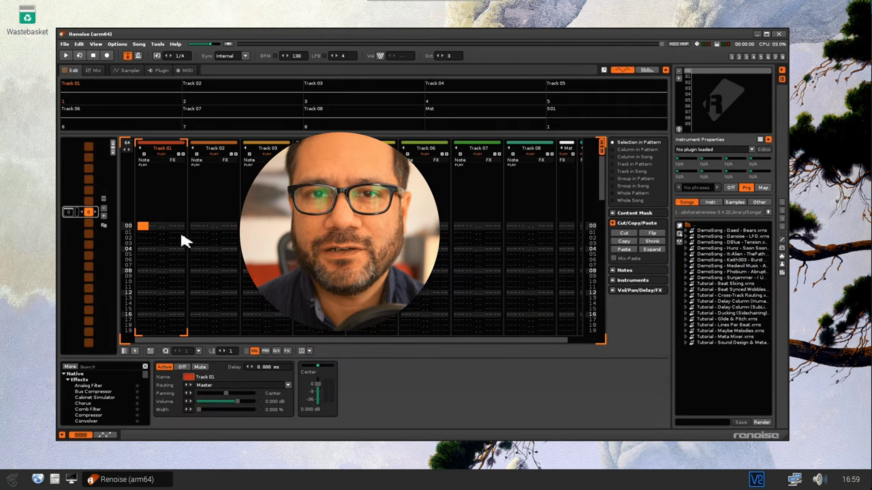
# Load the kick sample bs_kick_004.flac from the sample library's Kicks folder into instrument slot 00
pyautogui.click(144, 230)
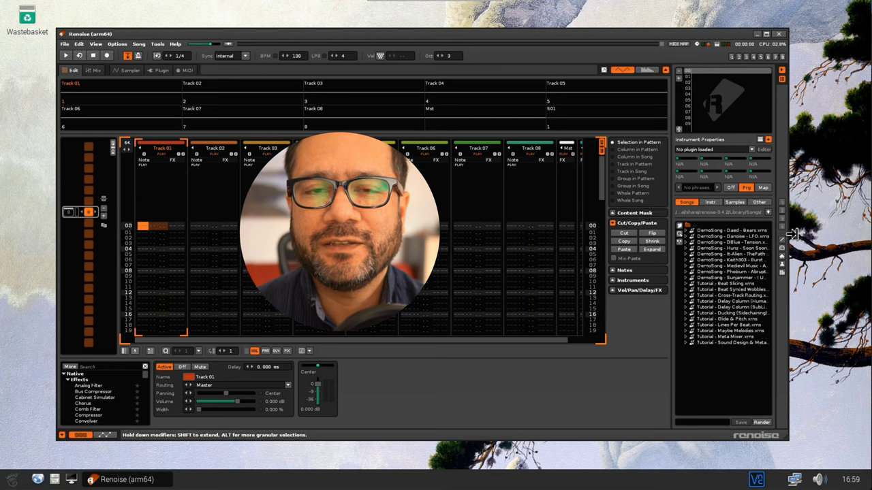
pyautogui.click(745, 202)
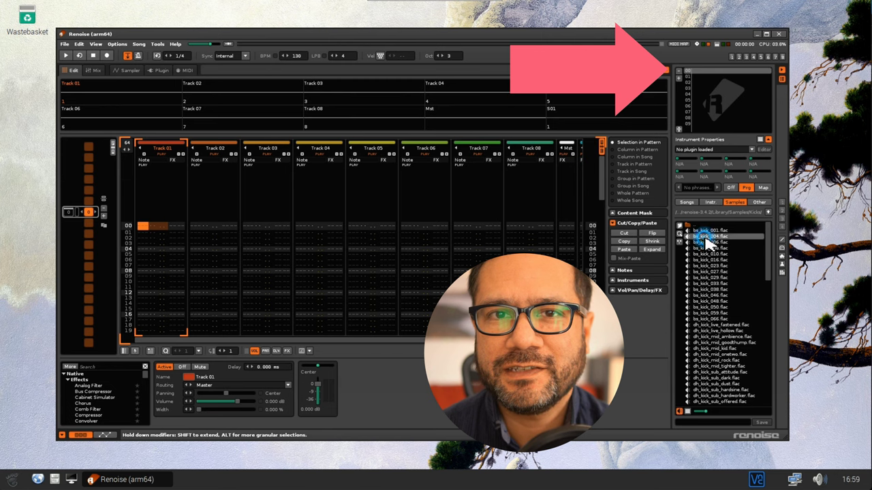
pyautogui.click(170, 217)
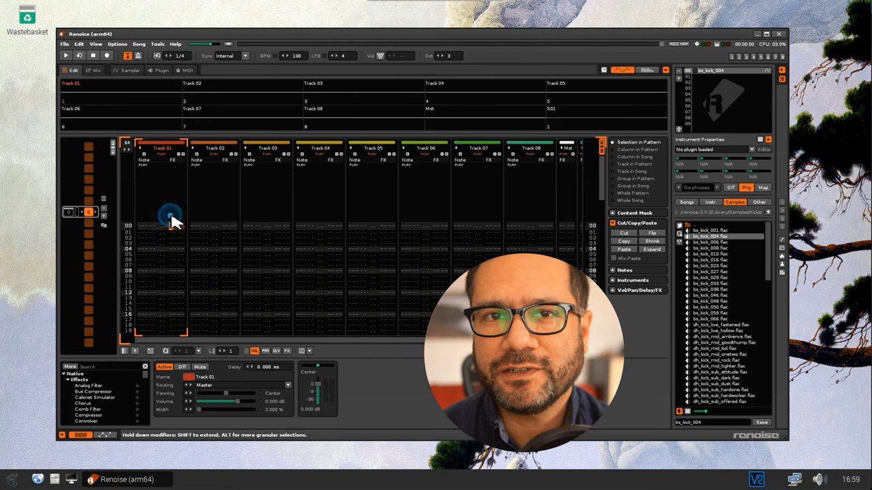
# Enable pattern recording and enter an E-3 kick note on every fourth line of Track 01, from line 00 to line 60
pyautogui.click(140, 227)
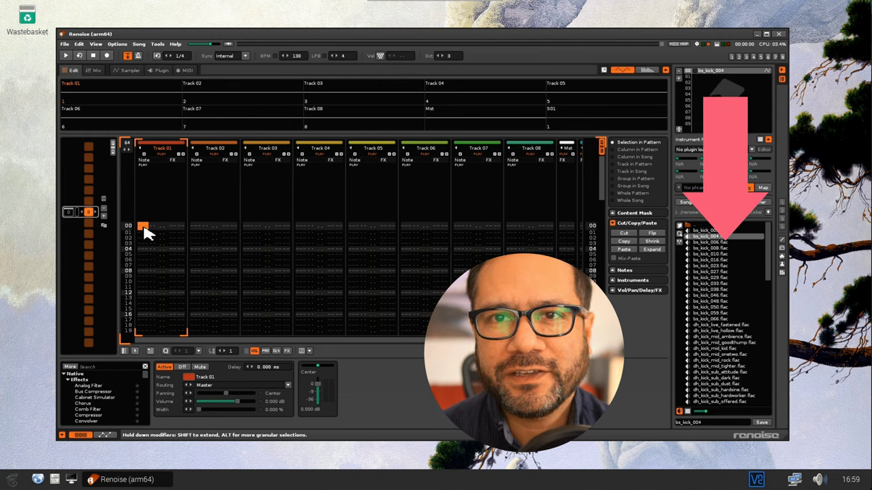
pyautogui.click(126, 151)
pyautogui.click(107, 56)
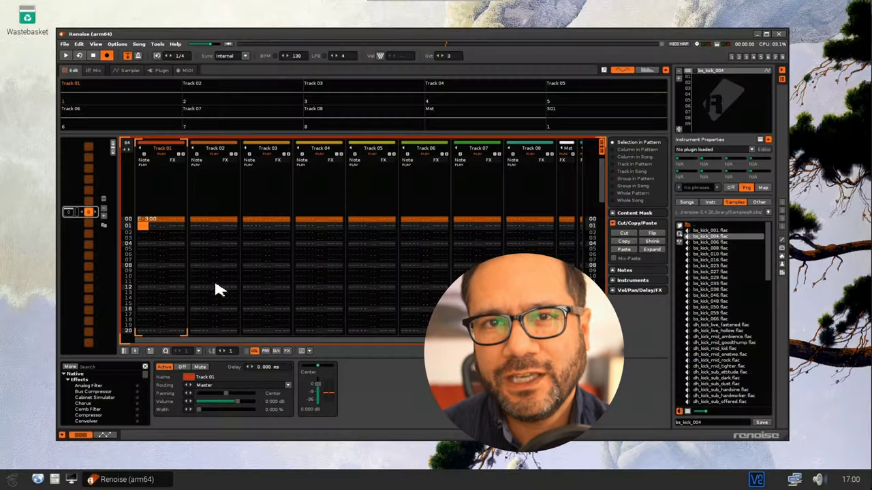
pyautogui.press('c')
pyautogui.press('c')
pyautogui.press('Down')
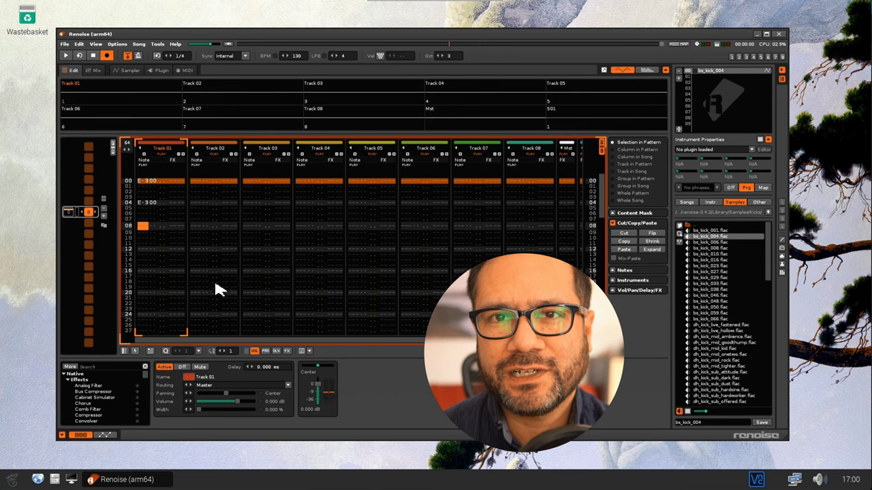
pyautogui.press('c')
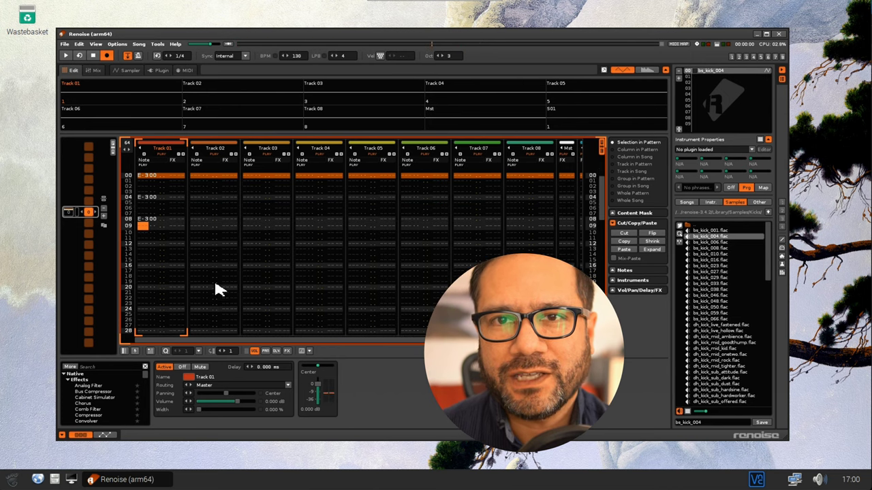
pyautogui.press('Down')
pyautogui.press('Down')
pyautogui.press('Down')
pyautogui.press('c')
pyautogui.press('Down')
pyautogui.press('Down')
pyautogui.press('Down')
pyautogui.press('c')
pyautogui.press('Down')
pyautogui.press('Down')
pyautogui.press('Down')
pyautogui.press('c')
pyautogui.press('Down')
pyautogui.press('Down')
pyautogui.press('Down')
pyautogui.press('c')
pyautogui.press('Down')
pyautogui.press('Down')
pyautogui.press('Down')
pyautogui.press('c')
pyautogui.press('Down')
pyautogui.press('Down')
pyautogui.press('Down')
pyautogui.press('c')
pyautogui.press('Down')
pyautogui.press('Down')
pyautogui.press('Down')
pyautogui.press('c')
pyautogui.press('Down')
pyautogui.press('Down')
pyautogui.press('Down')
pyautogui.press('c')
pyautogui.press('Down')
pyautogui.press('Down')
pyautogui.press('Down')
pyautogui.press('c')
pyautogui.press('Down')
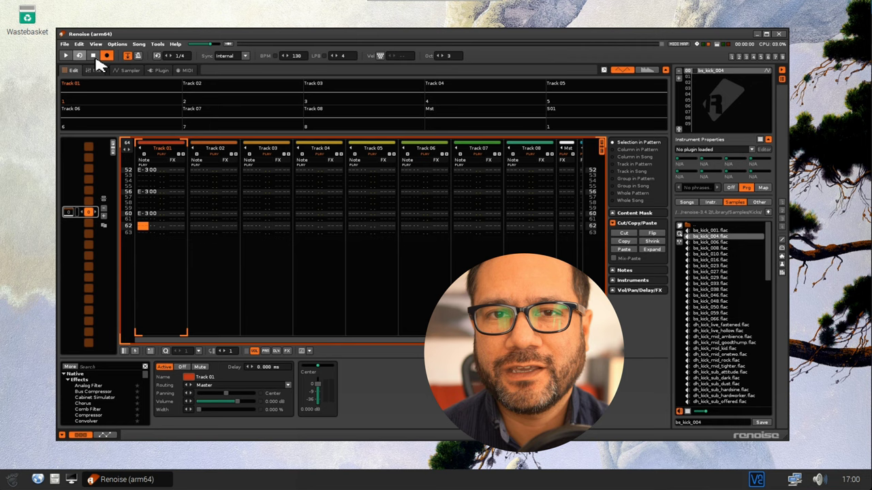
# Turn off pattern recording and play back the kick pattern briefly before stopping it
pyautogui.click(106, 55)
pyautogui.click(65, 55)
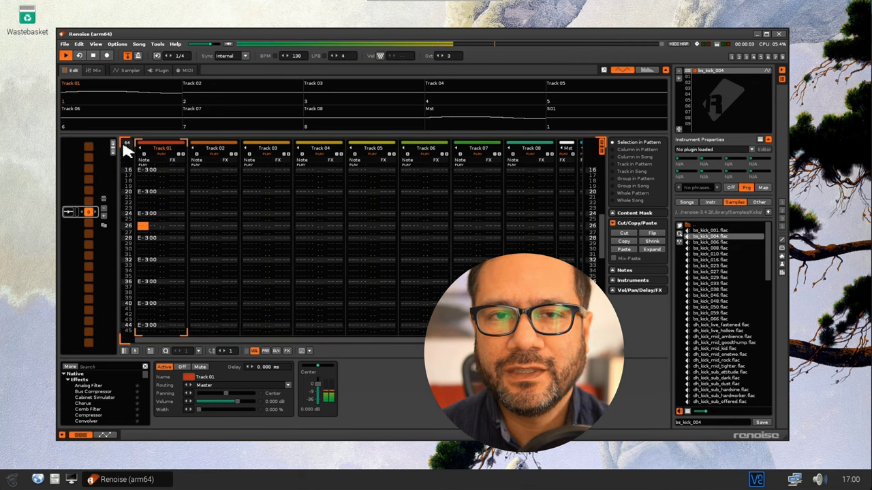
pyautogui.click(93, 56)
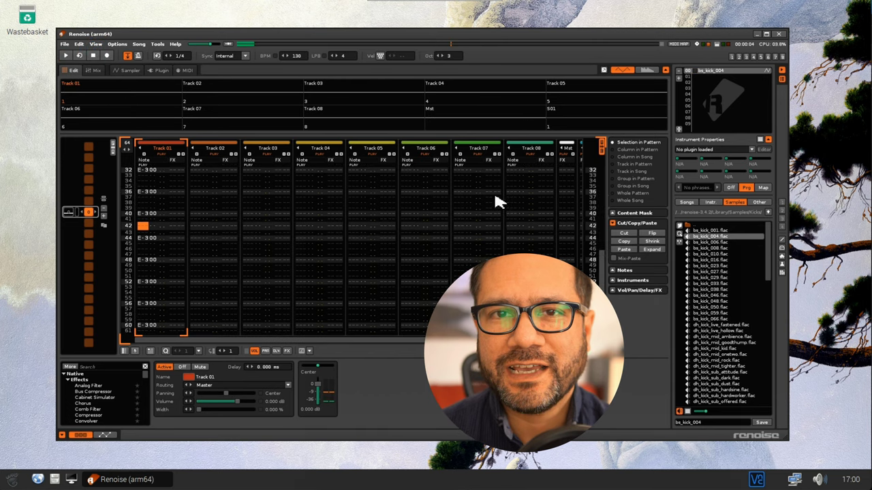
# Load the snare sample dh_snr_lay_acid.flac from the library's Snares folder into instrument slot 01, with the cursor at line 00 of Track 02
pyautogui.press('Home')
pyautogui.click(193, 229)
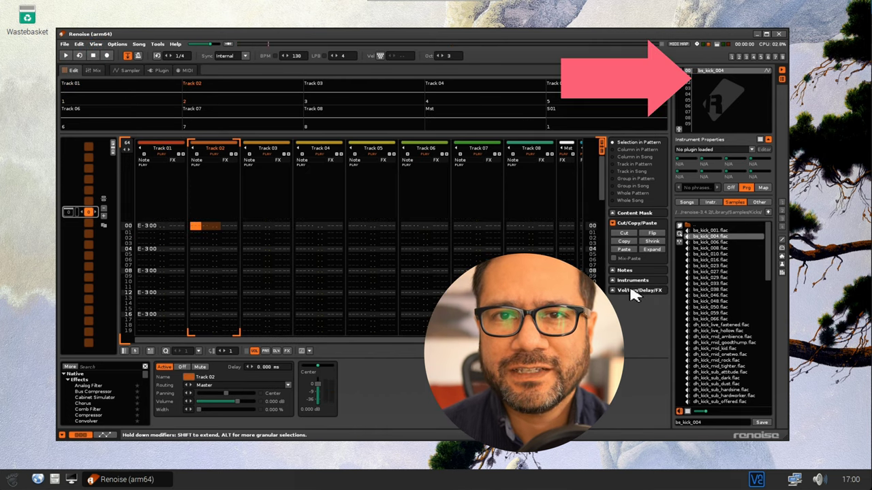
pyautogui.click(740, 232)
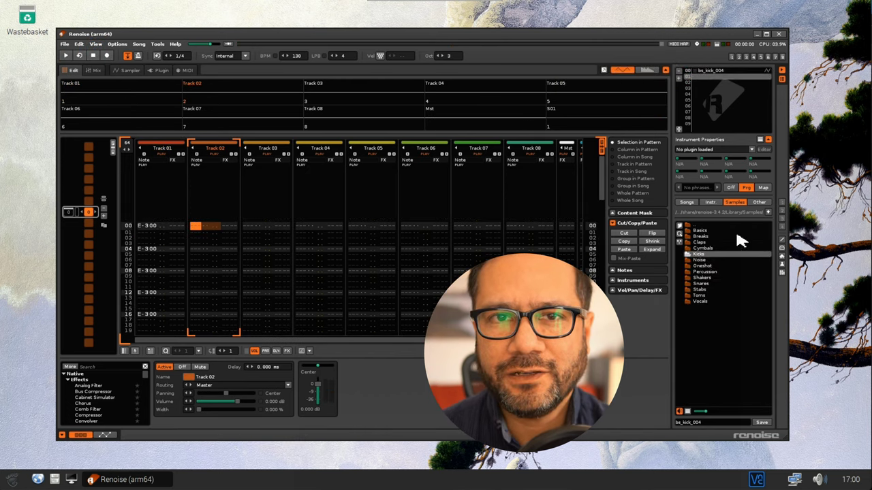
pyautogui.click(722, 286)
pyautogui.doubleClick(716, 372)
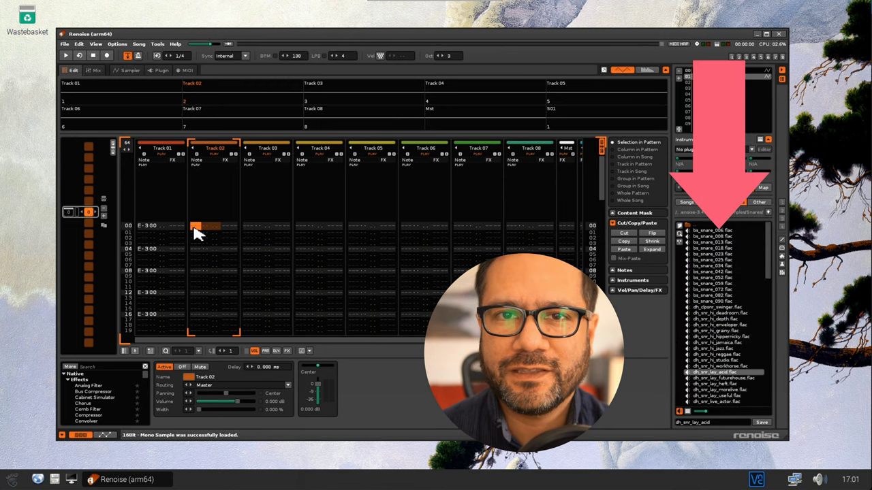
# Record a C-4 snare note on every eighth line of Track 02, from line 04 to line 60
pyautogui.press('Escape')
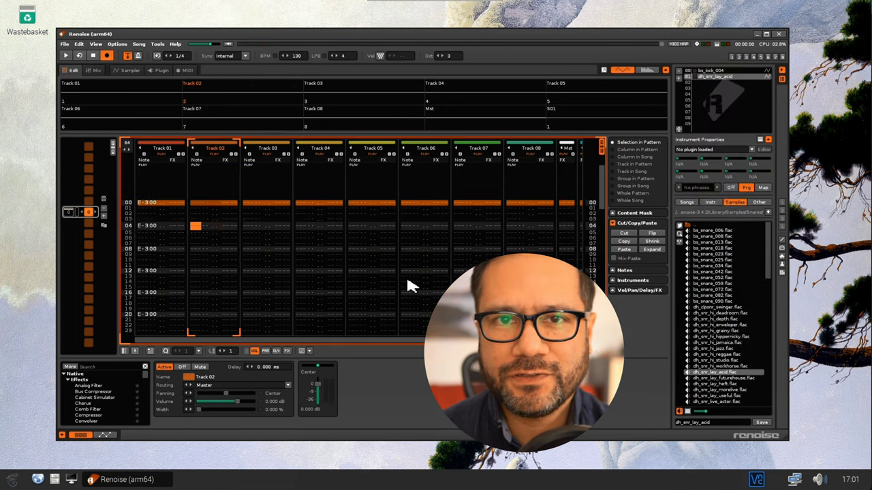
pyautogui.press('space')
pyautogui.press('q')
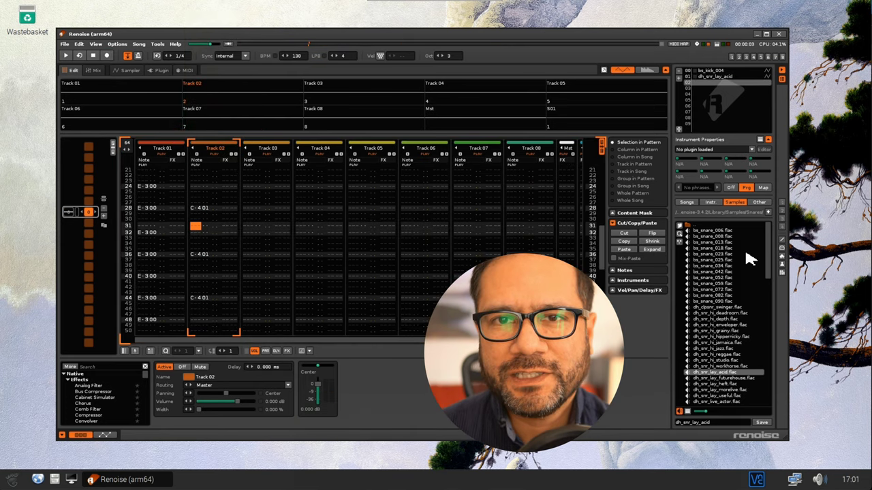
# Load the closed hi-hat sample dh_clhat_tight_appropriate.flac from the library's Cymbals/Closed Hat folder into instrument slot 02
pyautogui.click(768, 212)
pyautogui.doubleClick(724, 269)
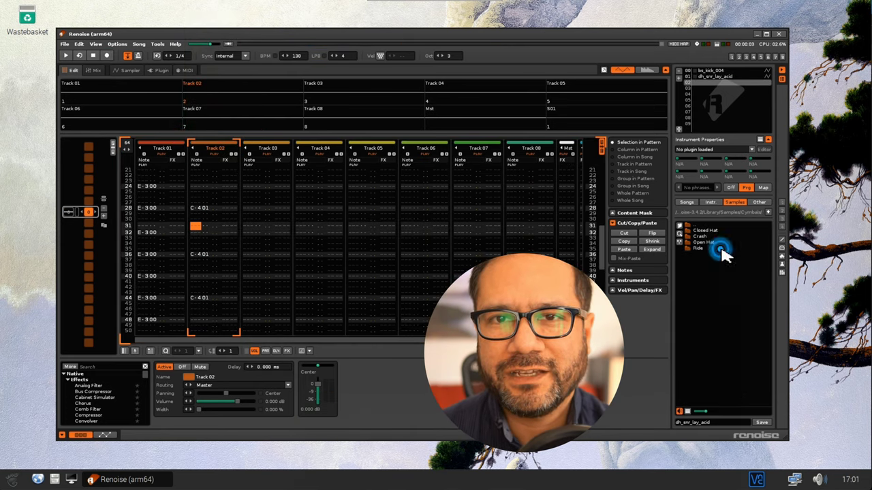
pyautogui.doubleClick(719, 239)
pyautogui.doubleClick(703, 313)
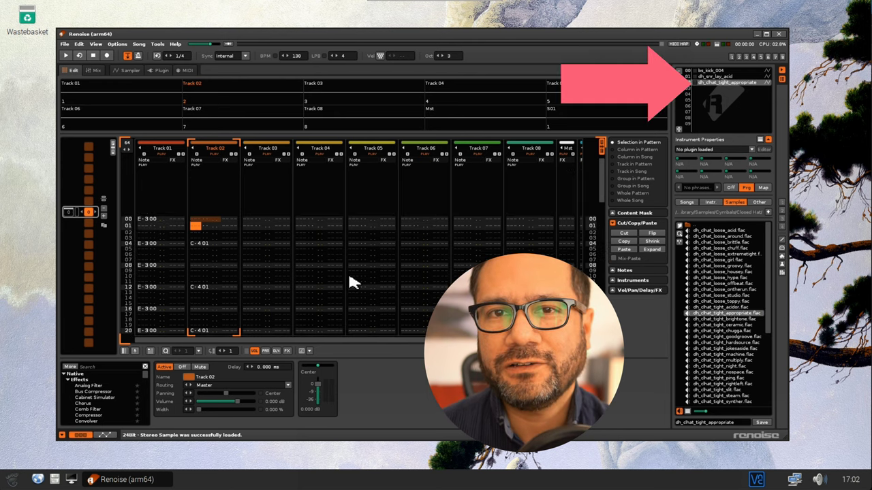
# Record C-4 hi-hat notes between the kicks on Track 01, every fourth line from line 02 to line 62, and turn off pattern recording
pyautogui.press('space')
pyautogui.hotkey('shift', 'Tab')
pyautogui.click(108, 56)
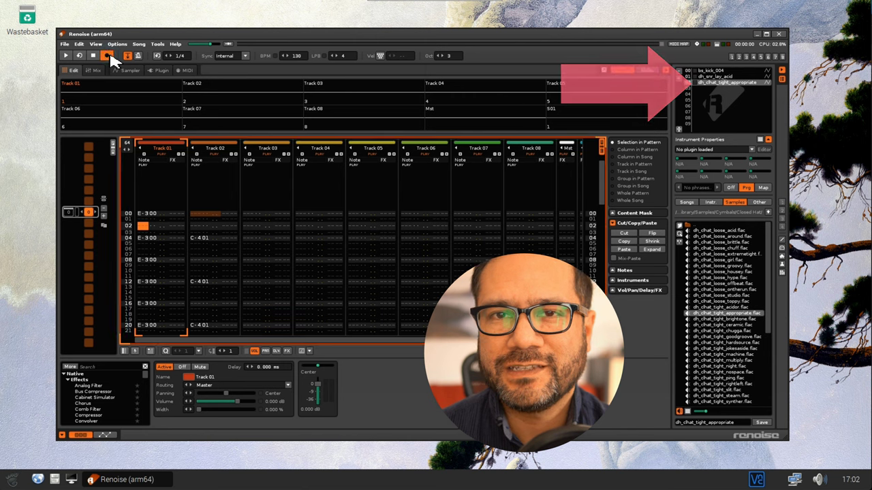
pyautogui.press('space')
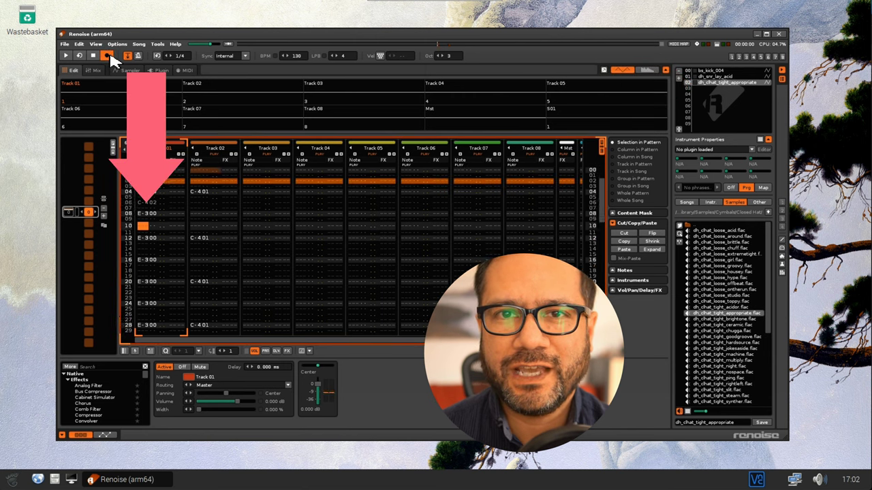
pyautogui.click(107, 55)
# Play back the combined kick, snare and hi-hat pattern, stop it and return to line 00
pyautogui.click(65, 56)
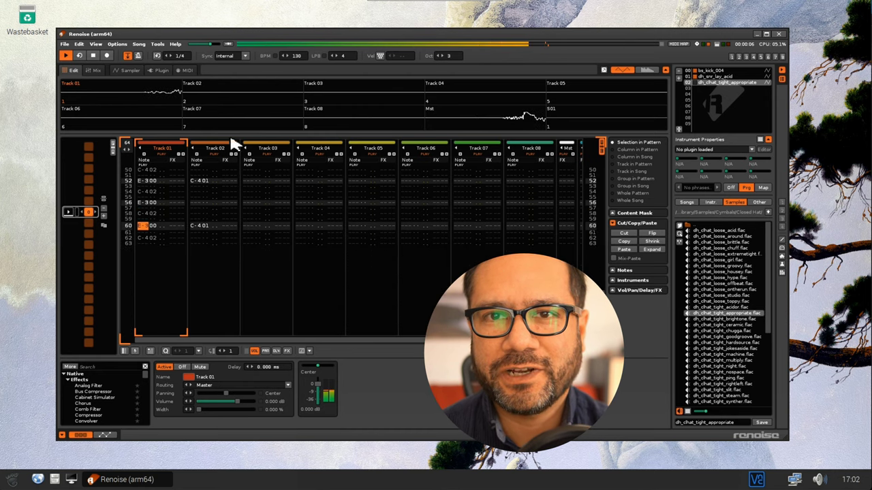
pyautogui.click(95, 55)
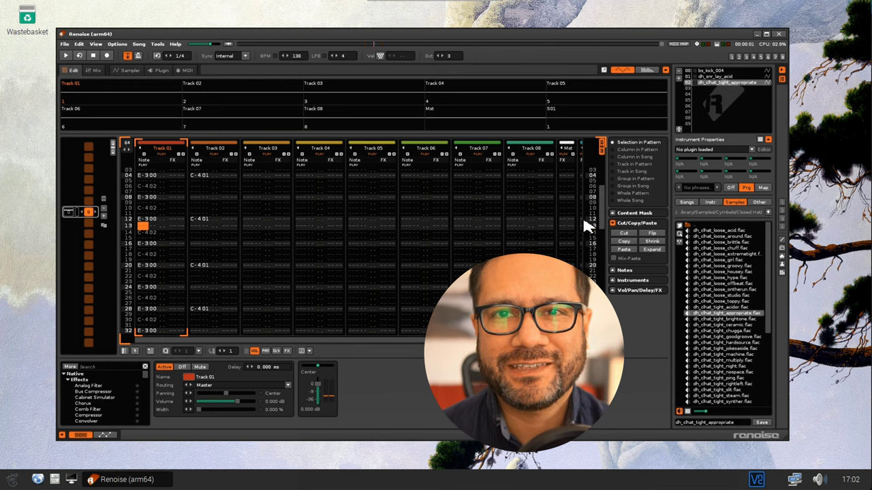
pyautogui.moveTo(605, 217); pyautogui.dragTo(600, 166)
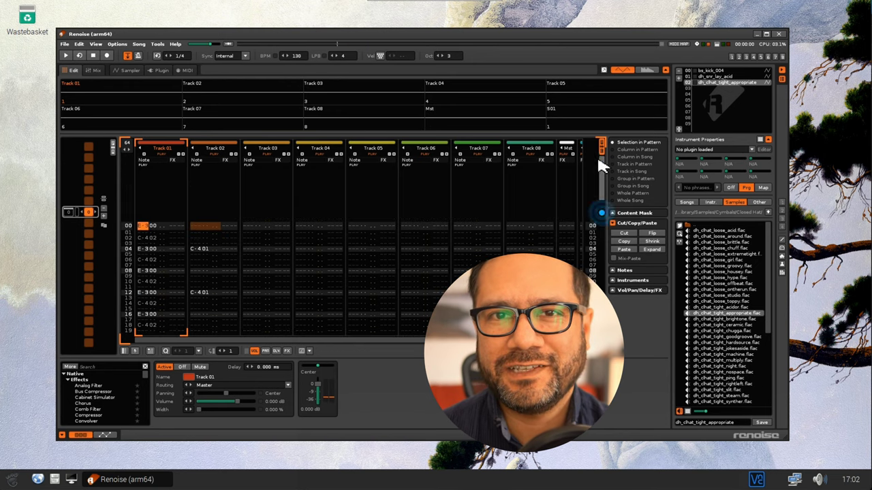
# Load the ZynAddSubFX plugin into instrument slot 03 for Track 03, choose the FM BASS 1 preset and close the plugin window
pyautogui.click(250, 226)
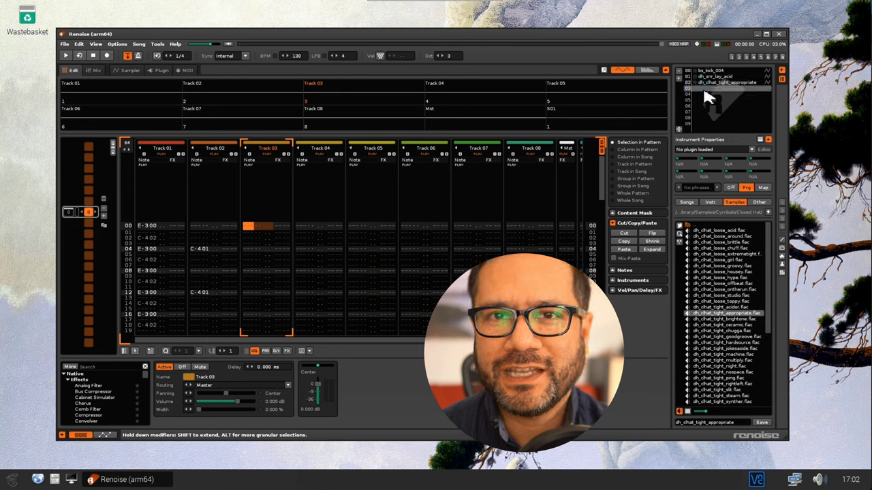
pyautogui.click(753, 149)
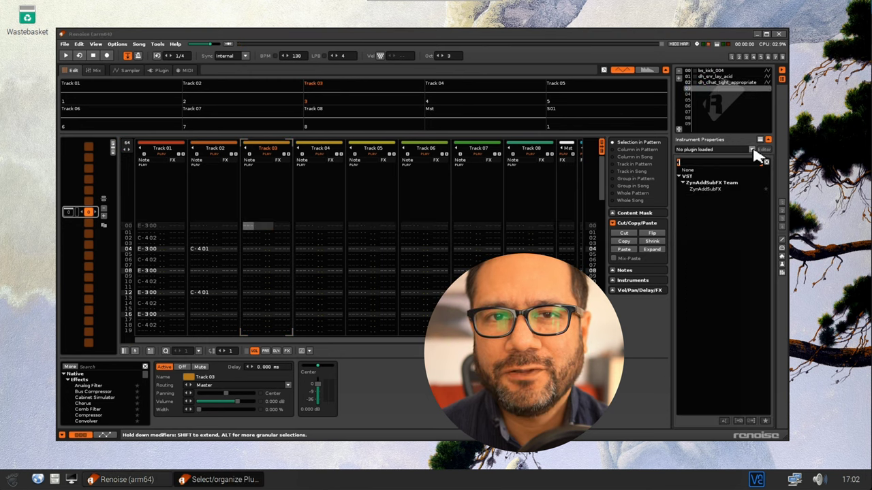
pyautogui.doubleClick(706, 190)
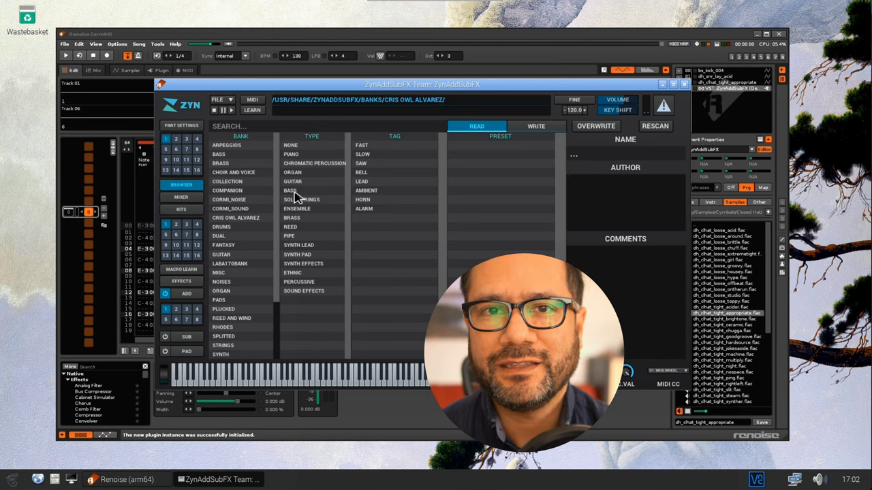
pyautogui.click(294, 191)
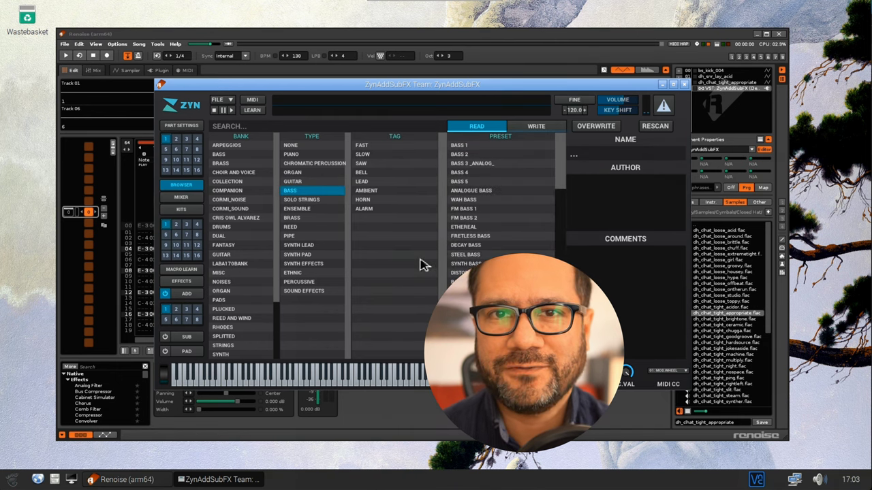
pyautogui.click(470, 209)
pyautogui.hotkey('alt', 'F4')
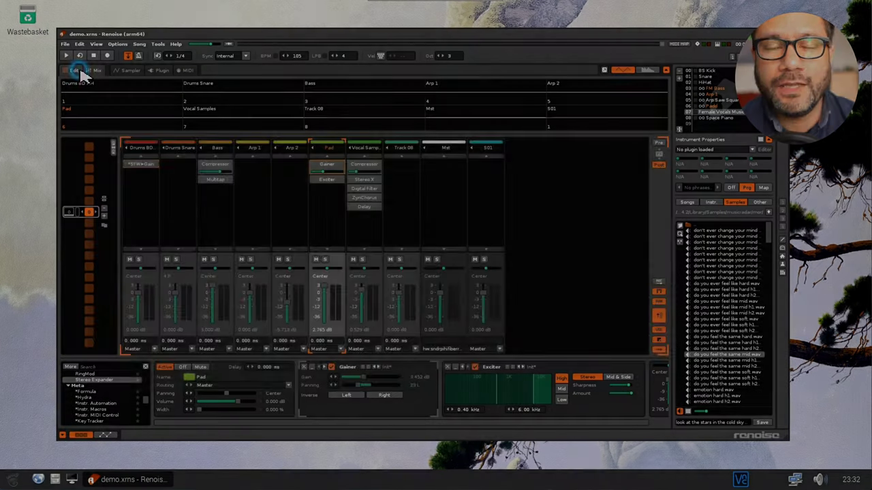
# Play the demo song from line 00 in the pattern editor, stop it and open the mixer
pyautogui.click(75, 71)
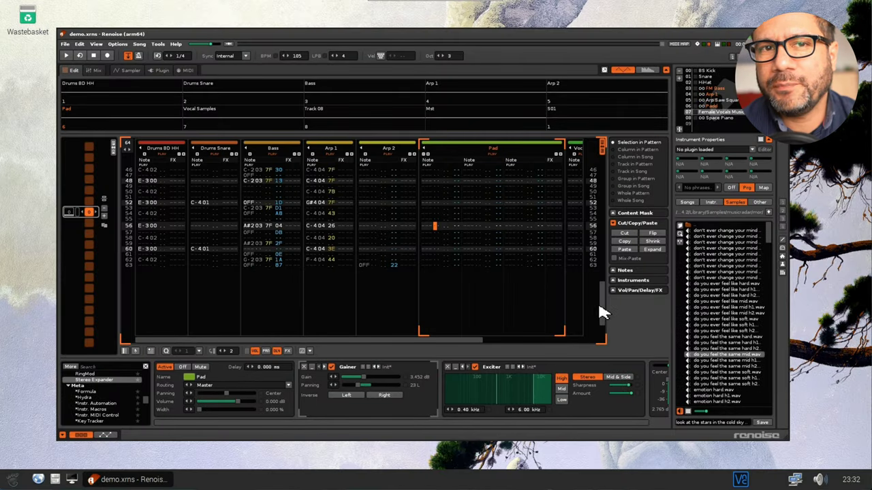
pyautogui.moveTo(601, 301); pyautogui.dragTo(607, 165)
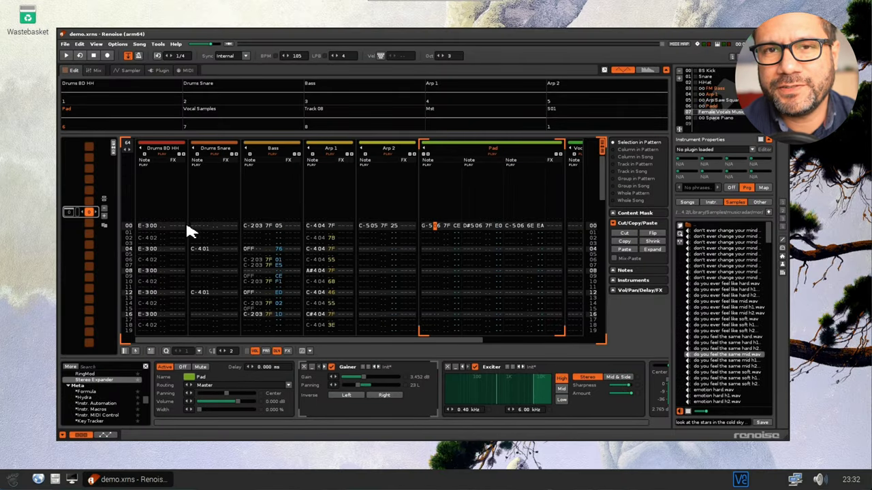
pyautogui.click(153, 226)
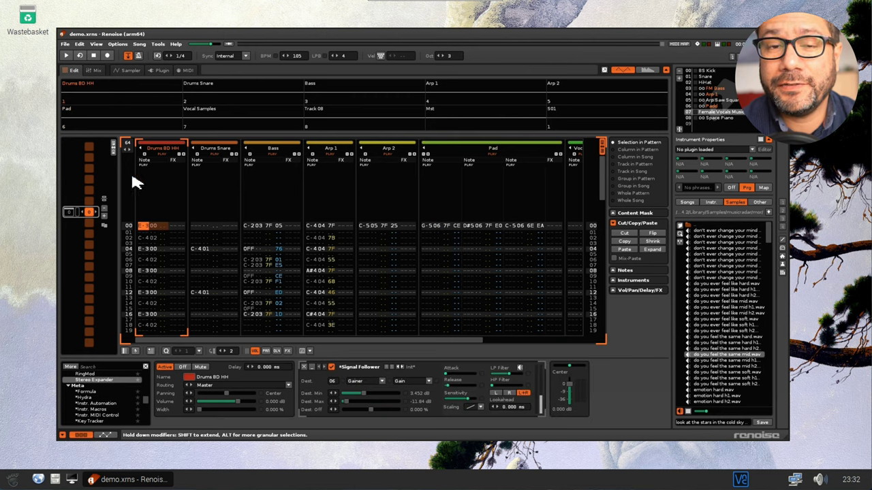
pyautogui.click(68, 55)
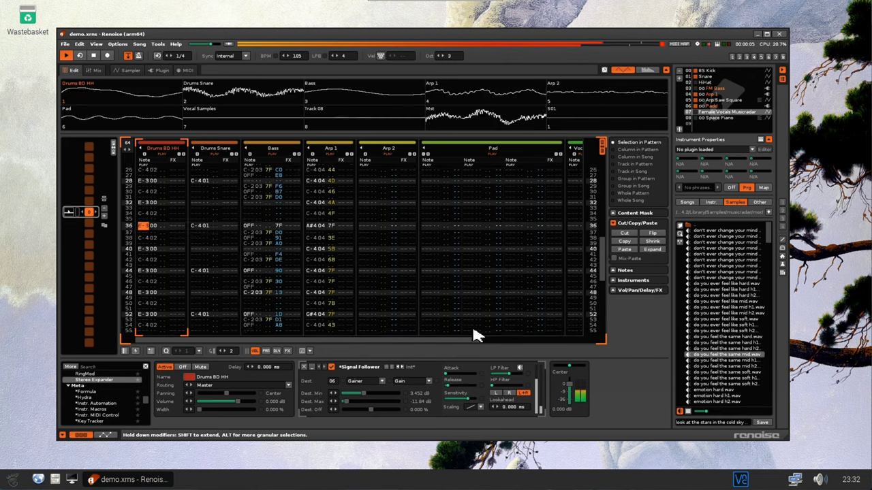
pyautogui.click(94, 56)
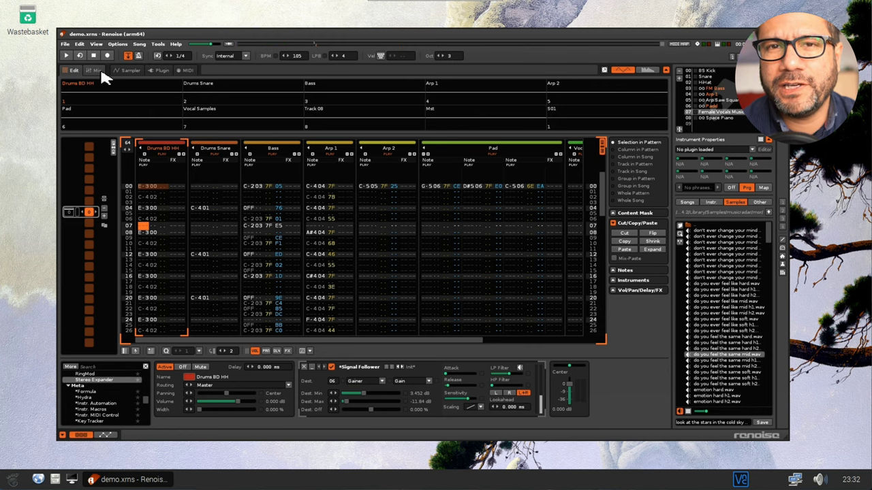
pyautogui.click(96, 71)
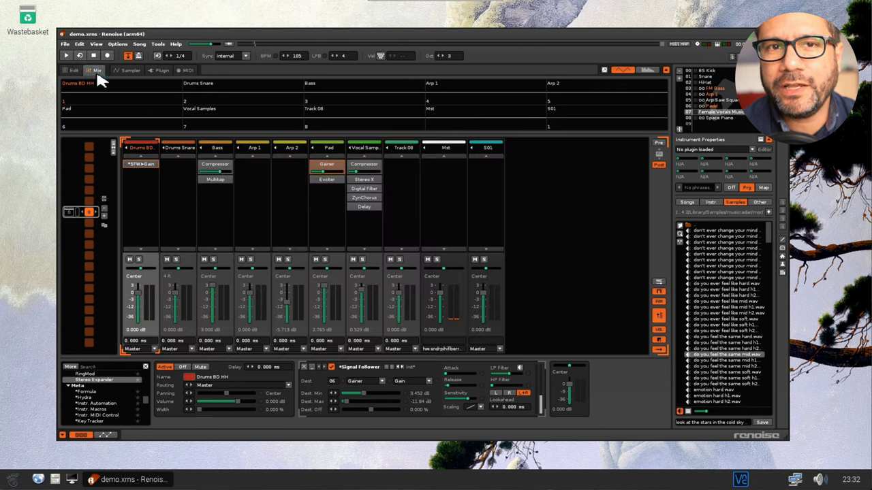
# Try soloing the Drums BD HH and Pad tracks and muting Drums BD HH, and restore all tracks to audible
pyautogui.click(139, 260)
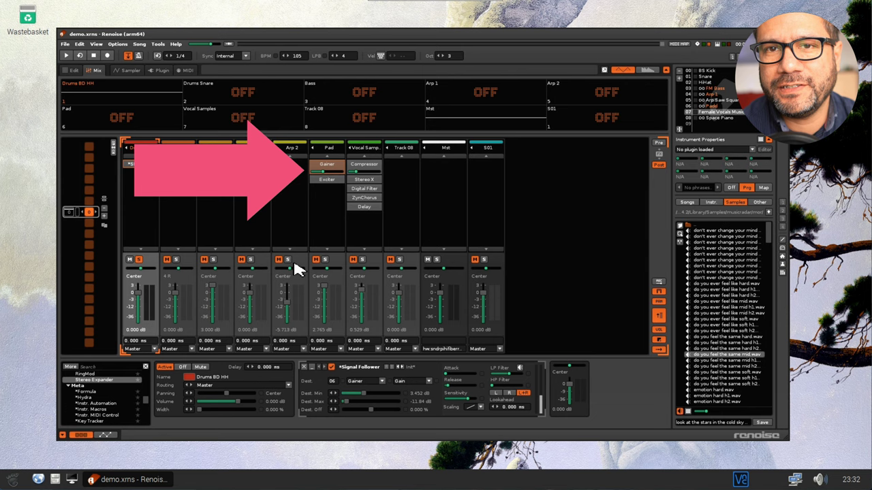
pyautogui.click(324, 260)
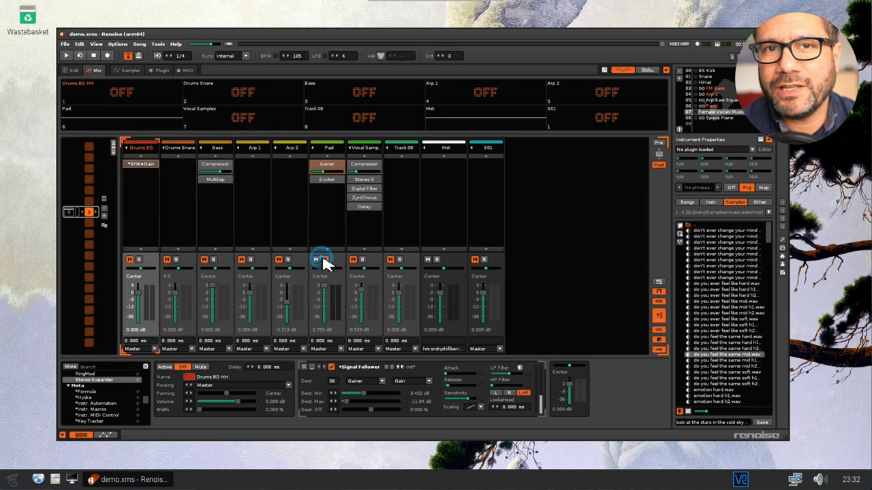
pyautogui.click(140, 261)
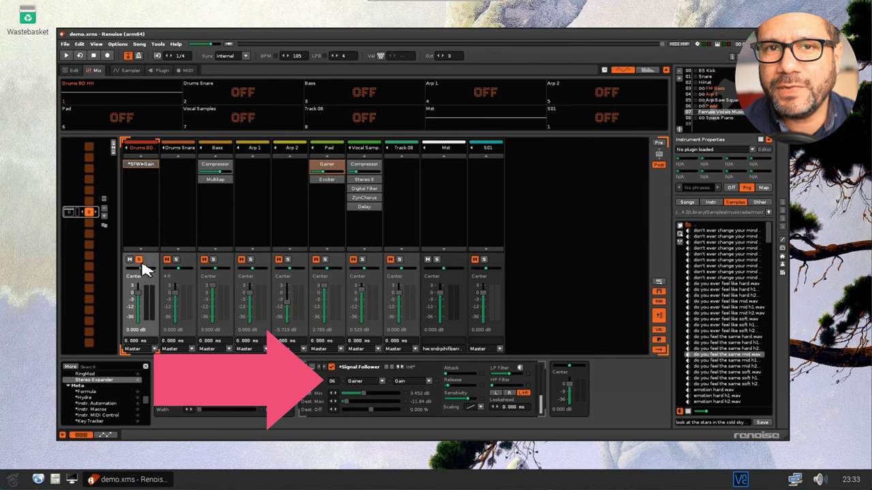
pyautogui.click(139, 261)
pyautogui.click(129, 259)
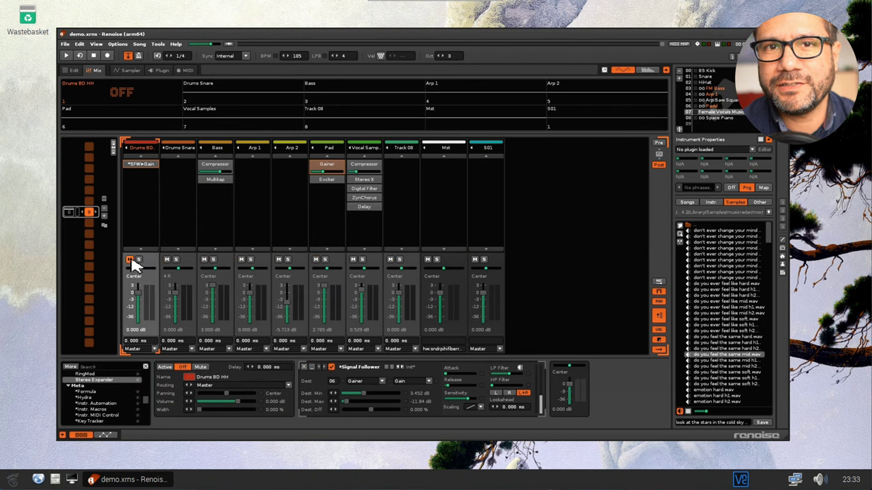
pyautogui.click(130, 260)
# Mute the Drums Snare, Bass, Arp 1 and Arp 2 tracks and start playback
pyautogui.click(204, 260)
pyautogui.click(241, 259)
pyautogui.click(279, 259)
pyautogui.press('space')
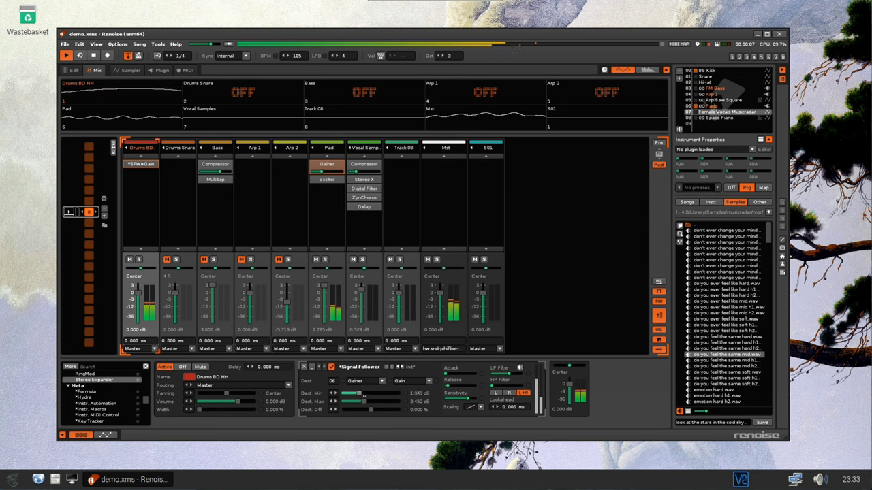
# Set the Signal Follower's Dest. Min to 3.358 dB and Dest. Max to -10.34 dB, inspect the Pad track's Gainer and stop playback
pyautogui.moveTo(346, 394)
pyautogui.mouseDown()
pyautogui.moveTo(364, 394)
pyautogui.moveTo(345, 401)
pyautogui.mouseUp()
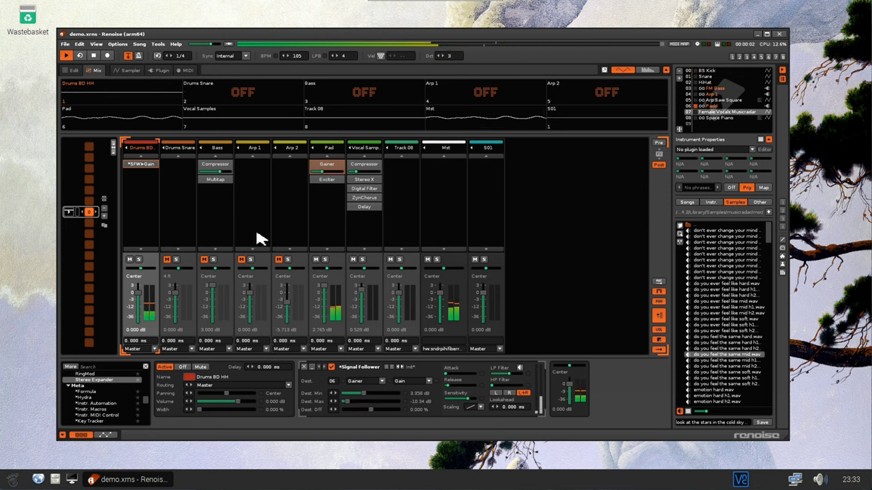
pyautogui.click(327, 168)
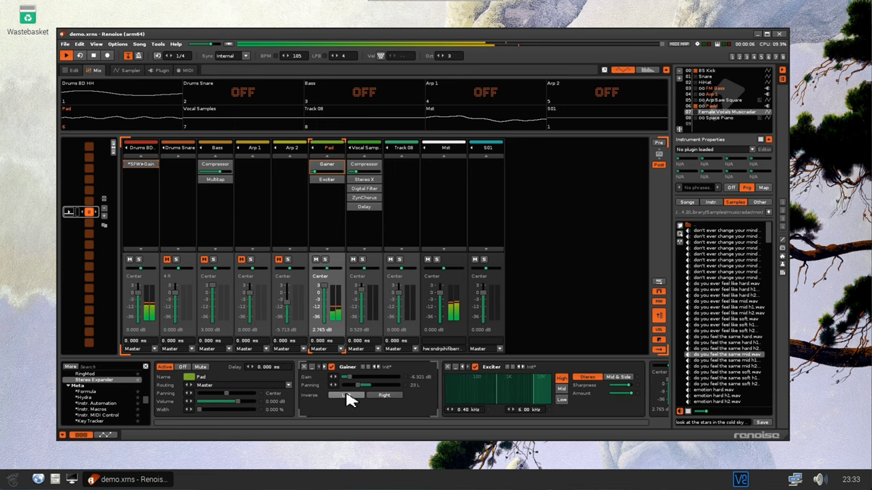
pyautogui.click(93, 55)
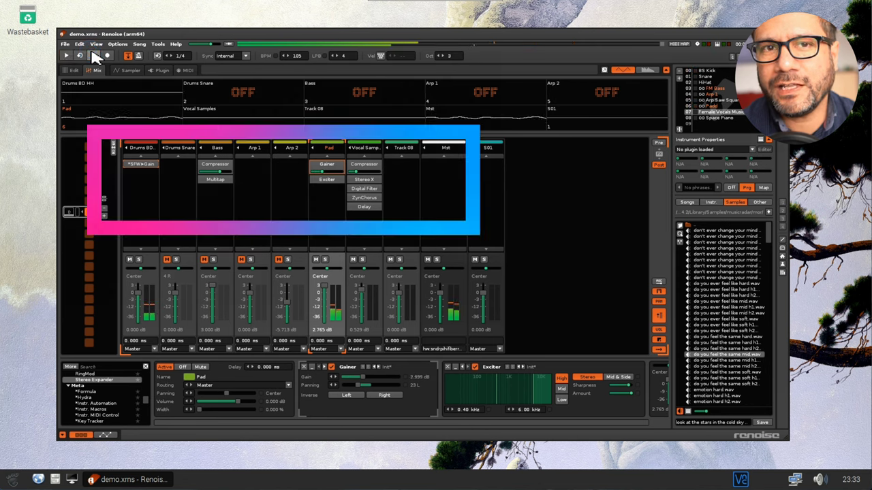
# Unmute the Drums Snare, Bass, Arp 1 and Arp 2 tracks
pyautogui.click(168, 260)
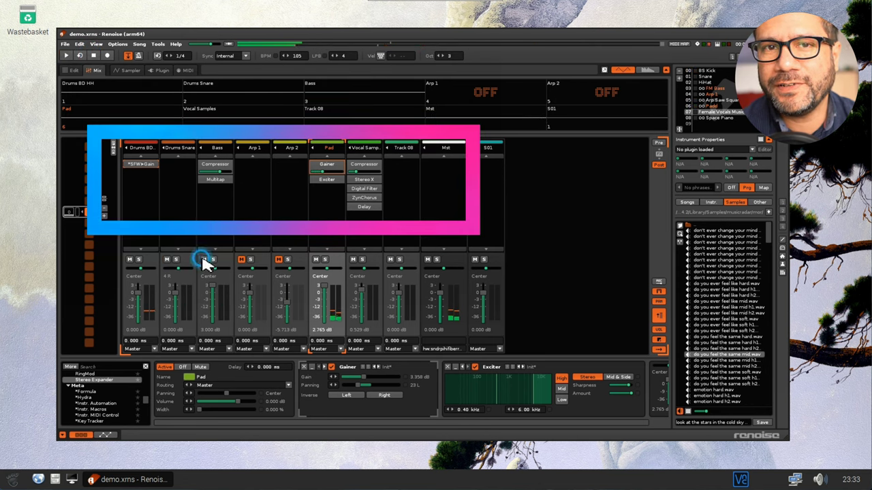
pyautogui.click(204, 260)
pyautogui.click(243, 261)
pyautogui.click(279, 260)
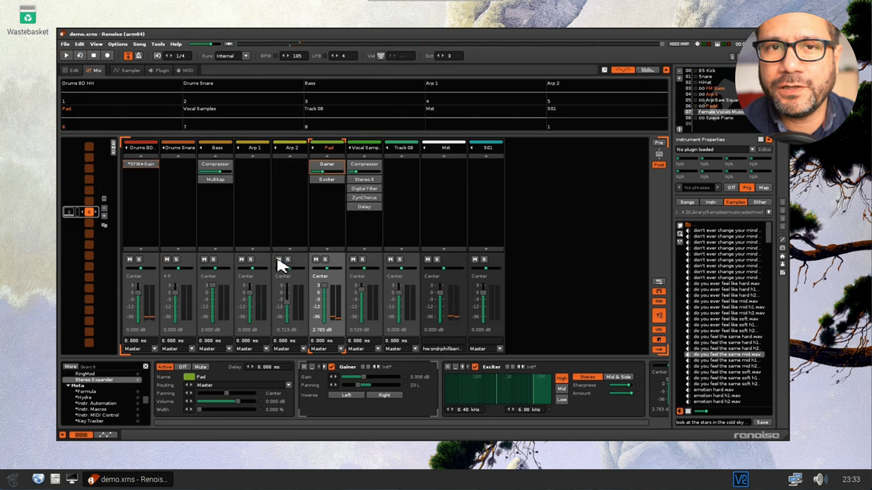
# Select the Vocal Samples track and view the female vocals instrument's keyzones in the sampler
pyautogui.click(374, 228)
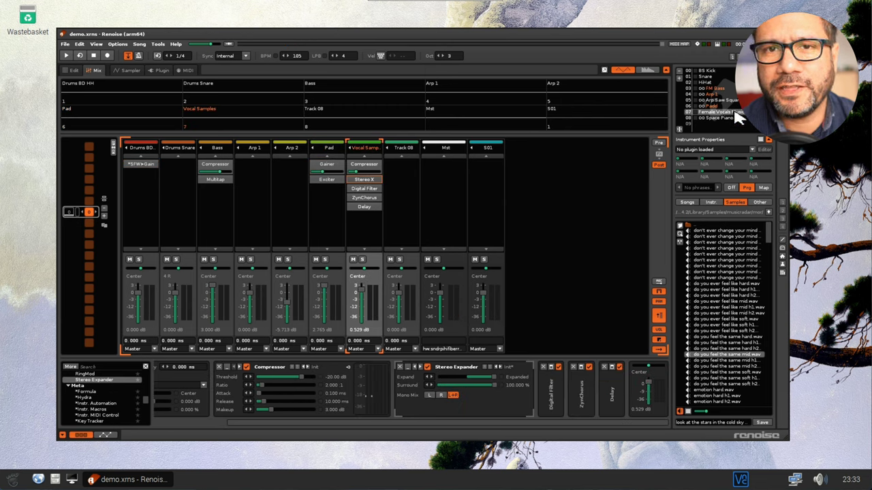
pyautogui.click(128, 71)
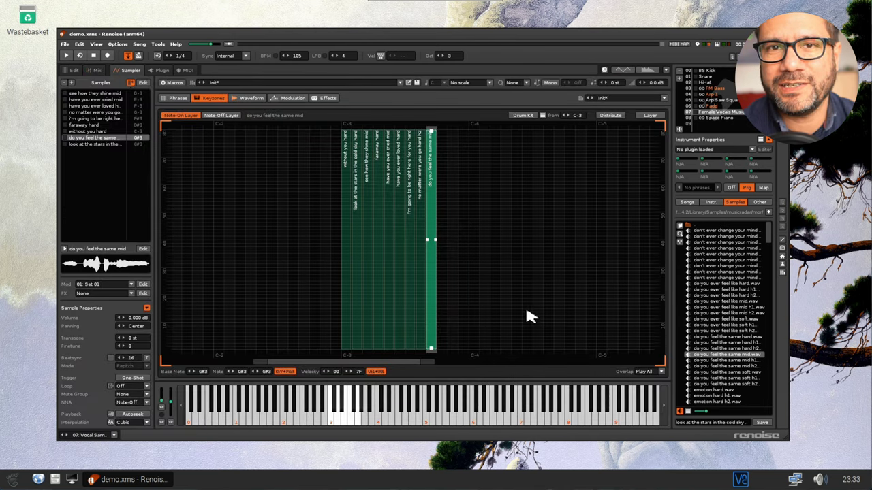
# Preview the emotion hard h1.wav sample and one of the "i'm always" vocal samples from the sample browser
pyautogui.click(715, 396)
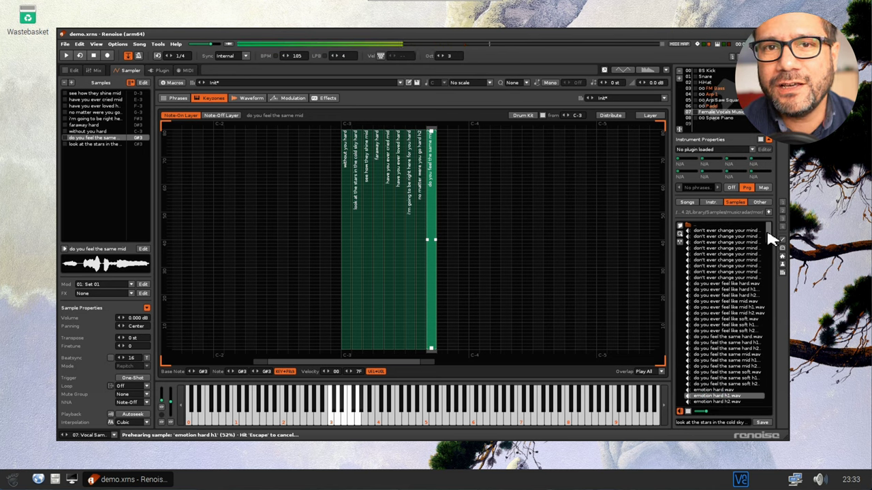
pyautogui.moveTo(772, 239); pyautogui.dragTo(772, 276)
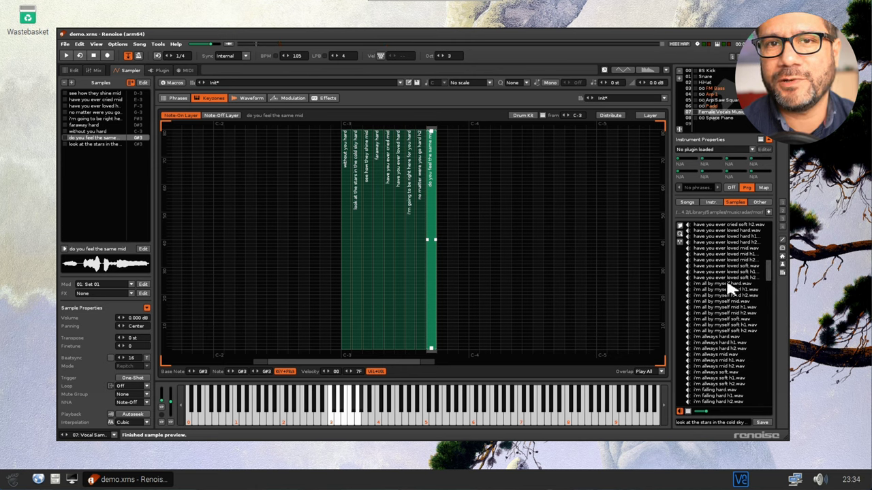
pyautogui.click(722, 344)
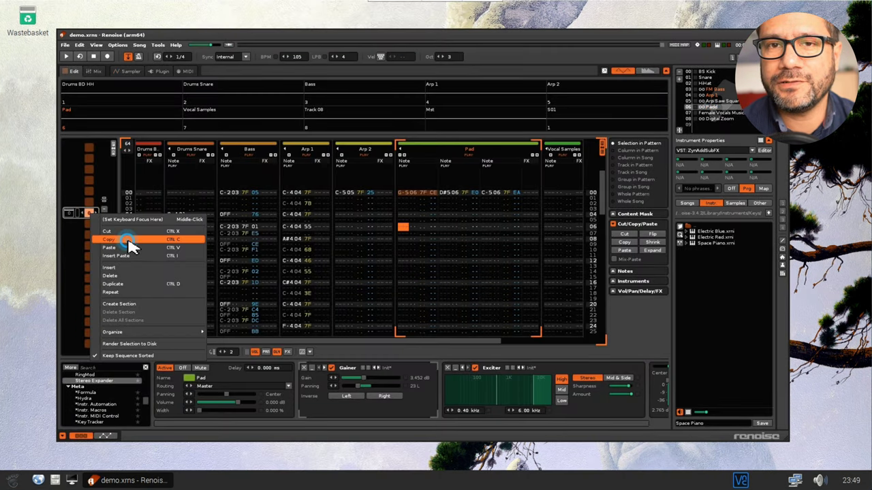
# Copy the first pattern into the sequence slot below it and play the pasted pattern, stopping playback after a short listen
pyautogui.click(130, 242)
pyautogui.rightClick(92, 227)
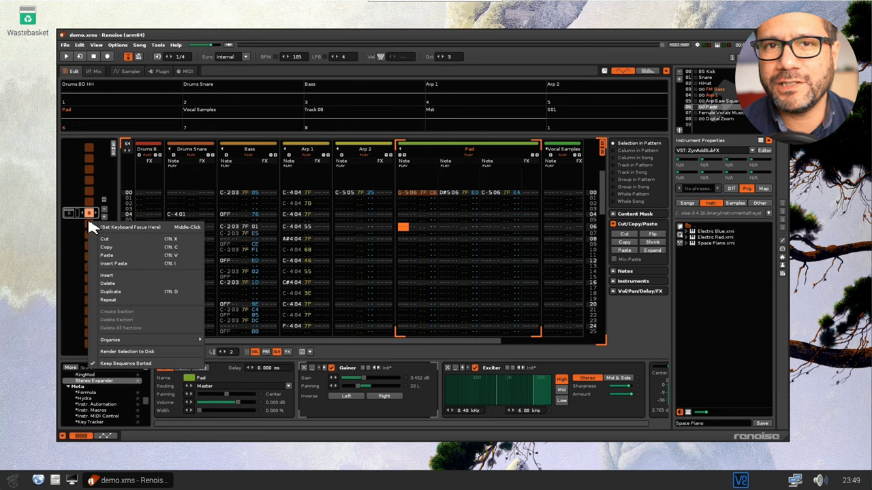
pyautogui.click(120, 261)
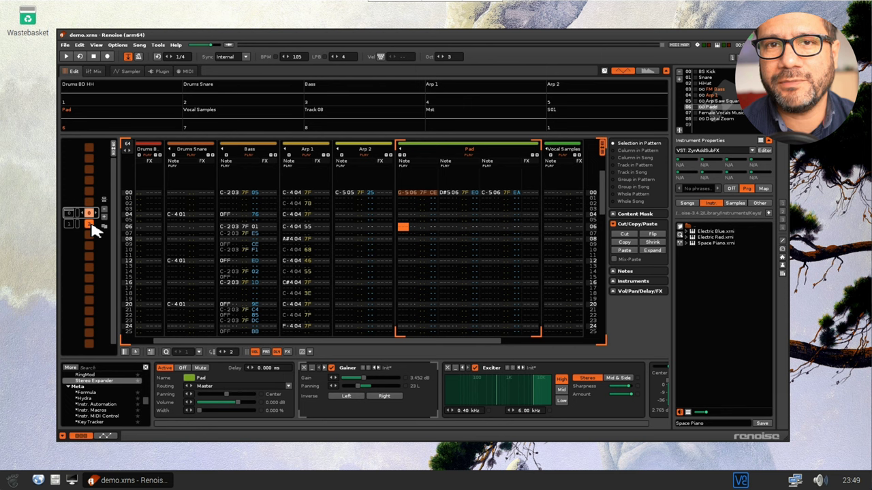
pyautogui.doubleClick(69, 223)
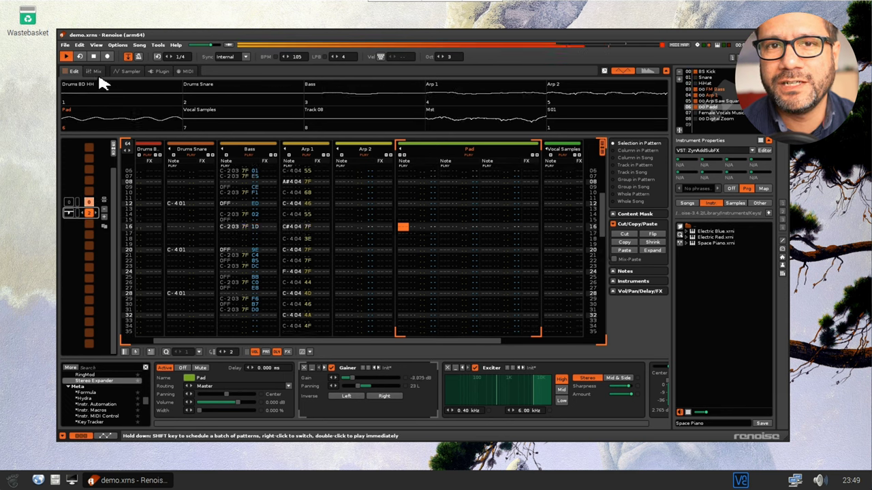
pyautogui.click(94, 57)
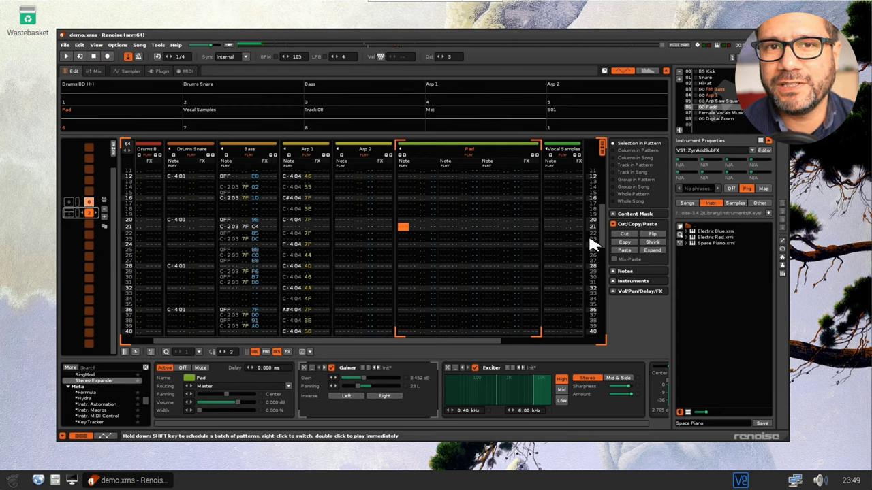
pyautogui.press('space')
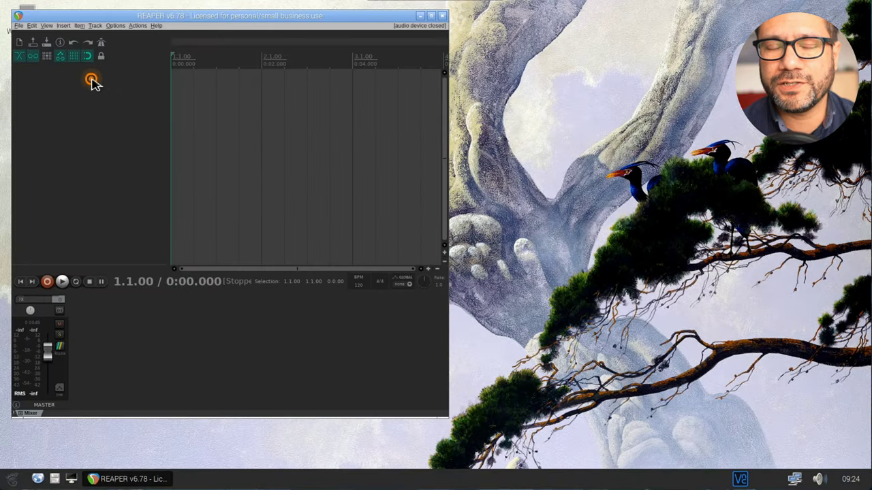
# Search REAPER's virtual instruments for "rewire", cancel adding an instrument track and close REAPER
pyautogui.rightClick(92, 82)
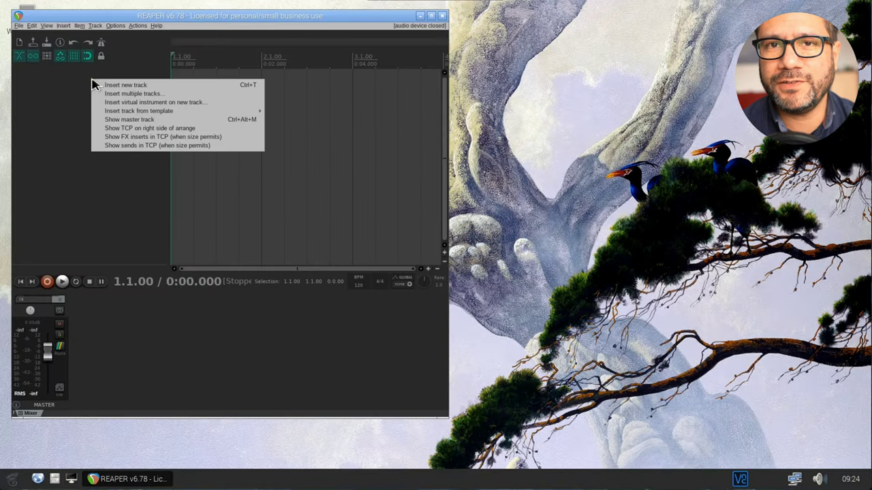
pyautogui.click(143, 102)
pyautogui.click(165, 89)
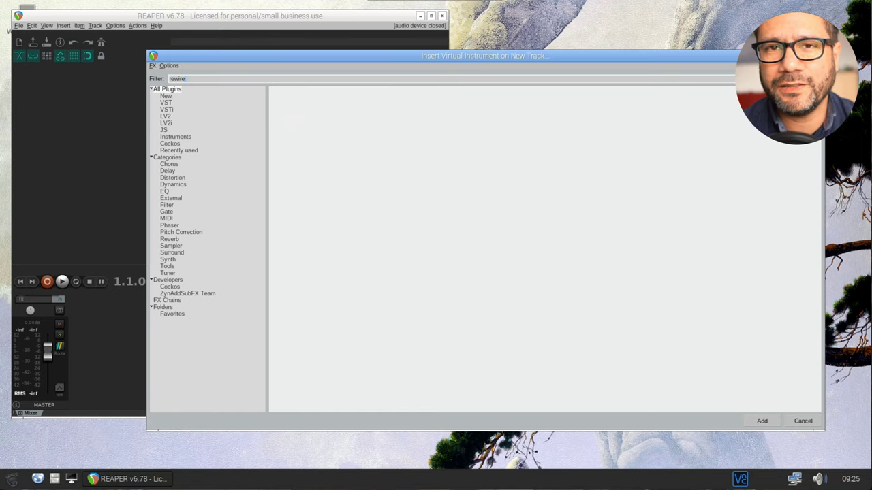
pyautogui.press('Escape')
pyautogui.click(443, 16)
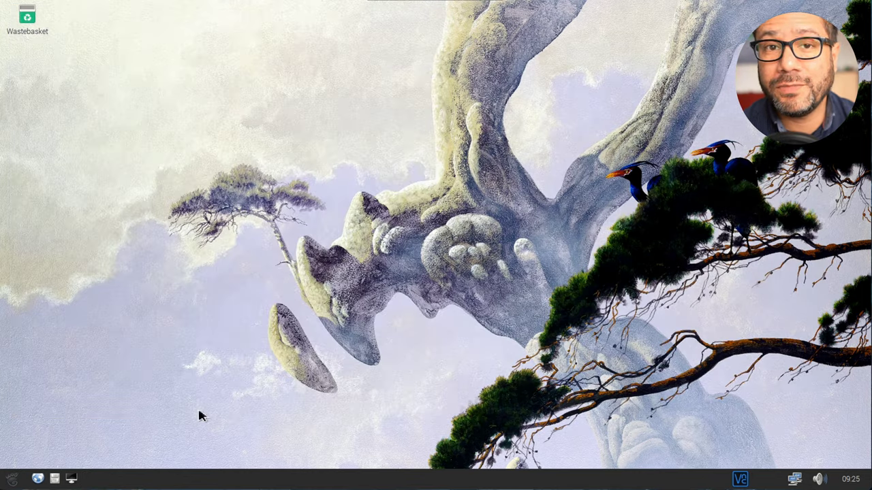
# Open a terminal and install the qjackctl and a2jmidid packages with sudo apt-get install
pyautogui.click(72, 480)
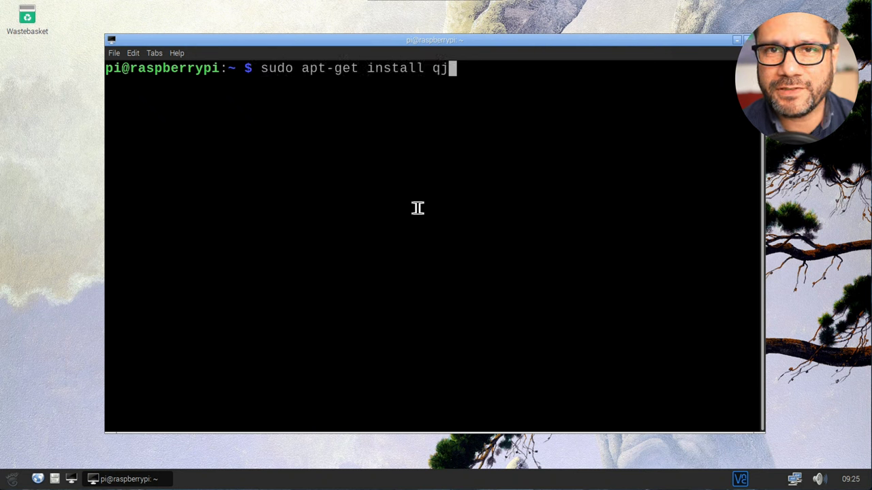
pyautogui.press('Return')
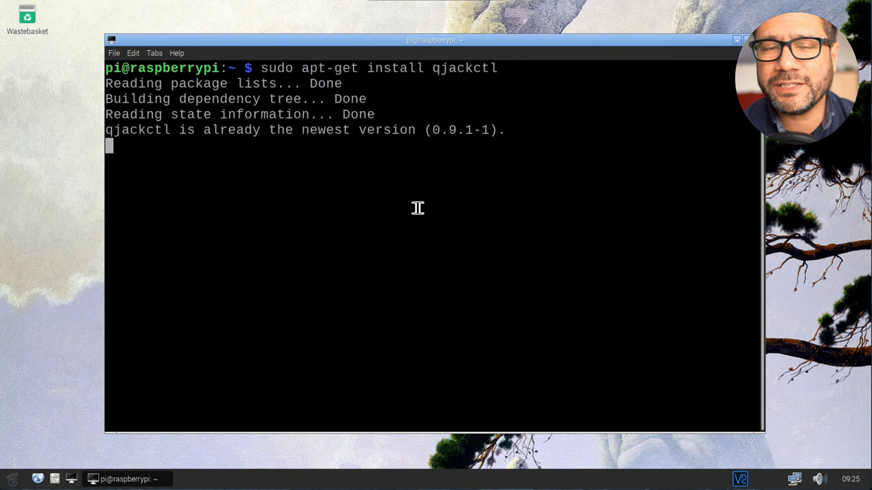
pyautogui.press('Return')
pyautogui.press('Return')
pyautogui.press('Return')
pyautogui.write('sudo apt-get install a2jmidid')
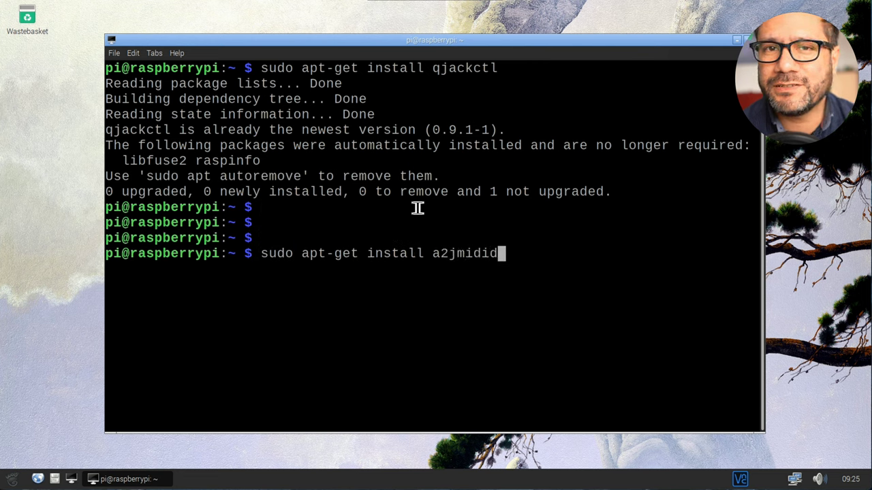
pyautogui.press('Return')
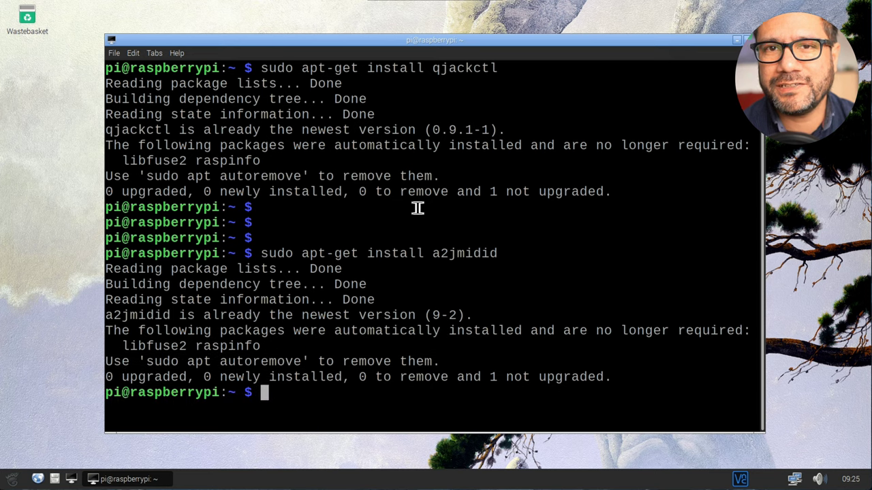
# Launch qjackctl and a2jmidid as background processes from the terminal
pyautogui.write('qjackctl&')
pyautogui.press('Return')
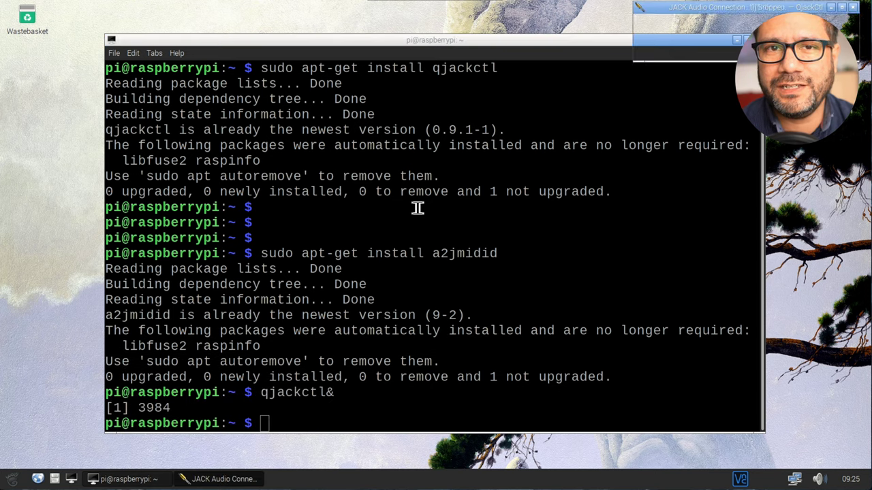
pyautogui.write('a2jmidid&')
pyautogui.press('Return')
pyautogui.press('Return')
# Start REAPER and Renoise, and load the Space Piano.xrni instrument in Renoise
pyautogui.click(122, 479)
pyautogui.click(12, 479)
pyautogui.moveTo(41, 339)
pyautogui.click(126, 333)
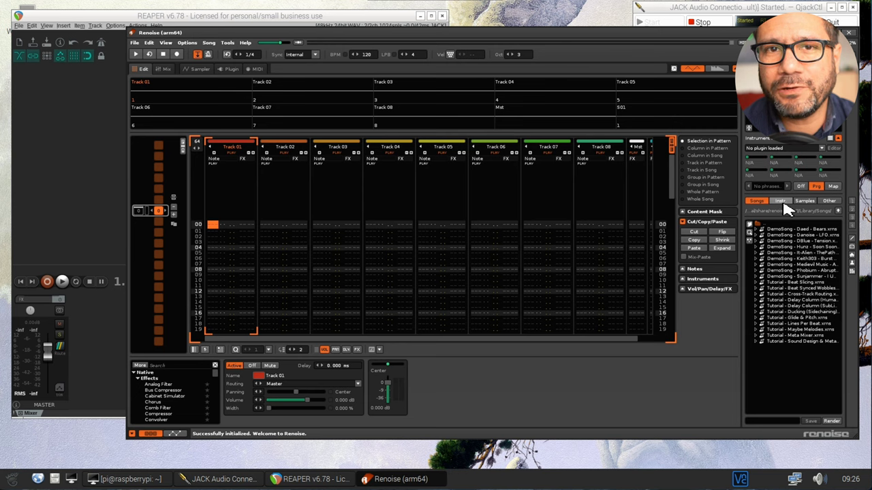
pyautogui.click(781, 200)
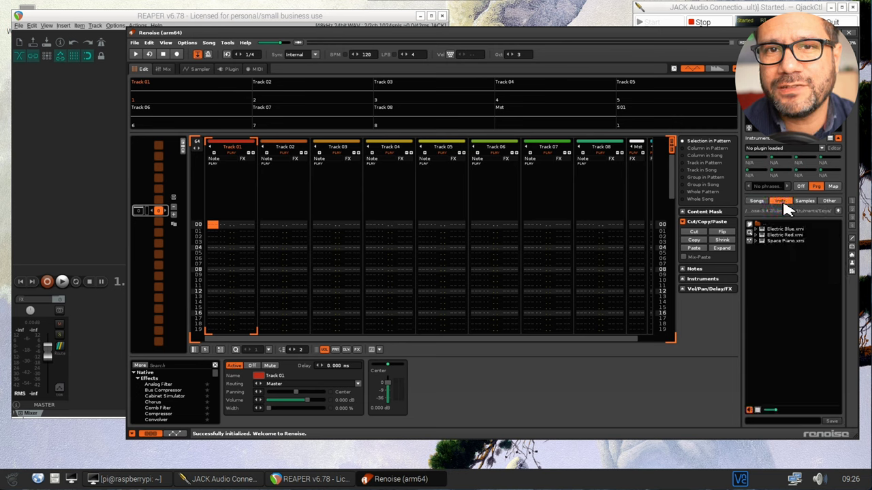
pyautogui.doubleClick(780, 241)
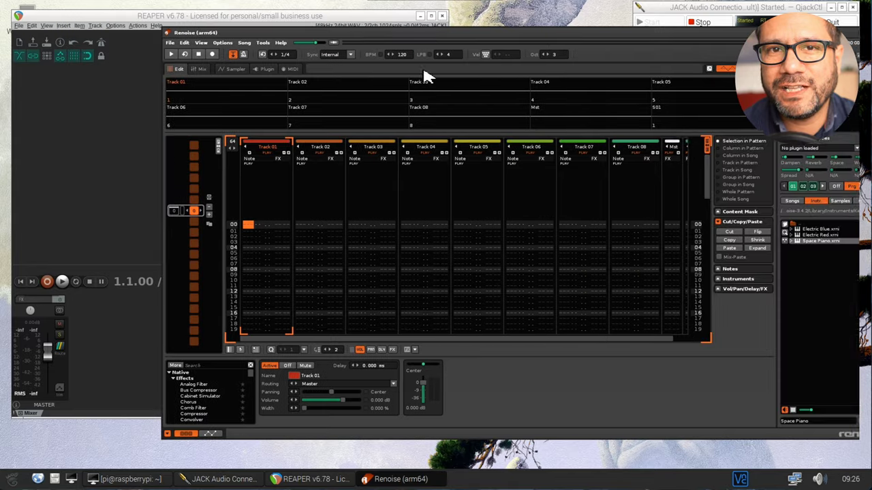
# Open QjackCtl's connection graph and connect REAPER's MIDI Output 1 and MIDI Output 3 to Renoise MIDI In Port B
pyautogui.click(681, 7)
pyautogui.click(673, 58)
pyautogui.click(490, 162)
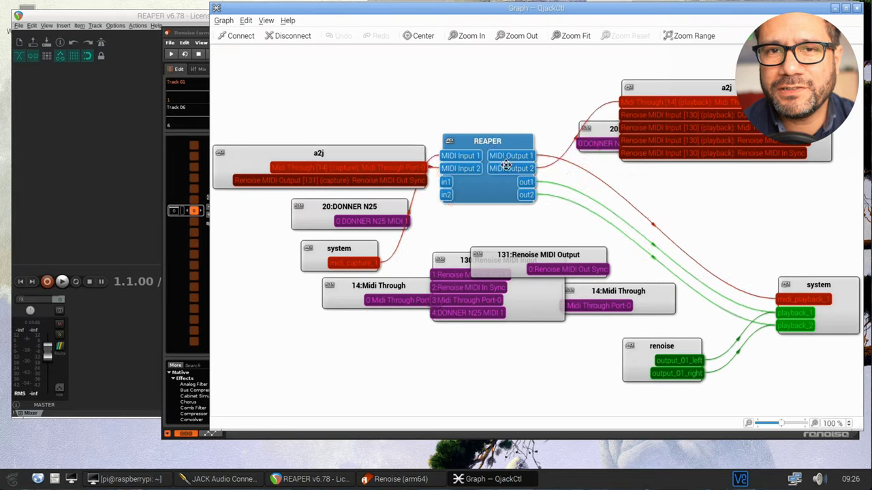
pyautogui.press('Delete')
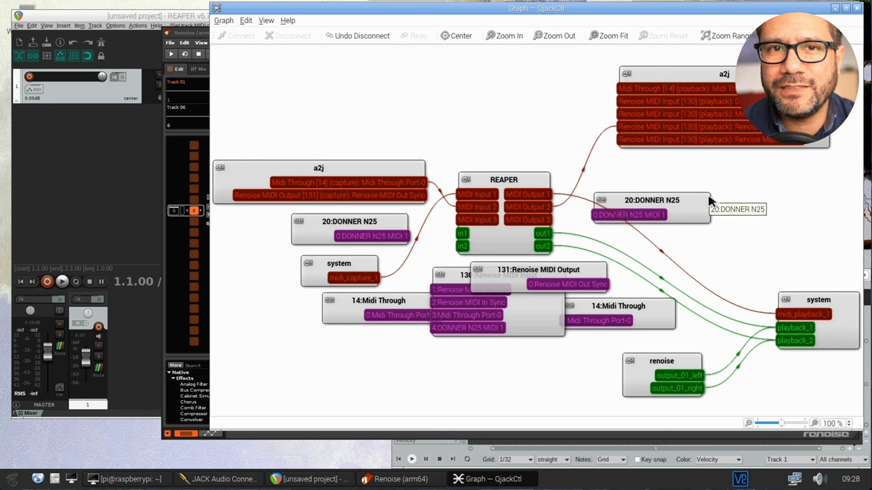
pyautogui.moveTo(549, 199); pyautogui.dragTo(617, 128)
pyautogui.moveTo(543, 220); pyautogui.dragTo(620, 128)
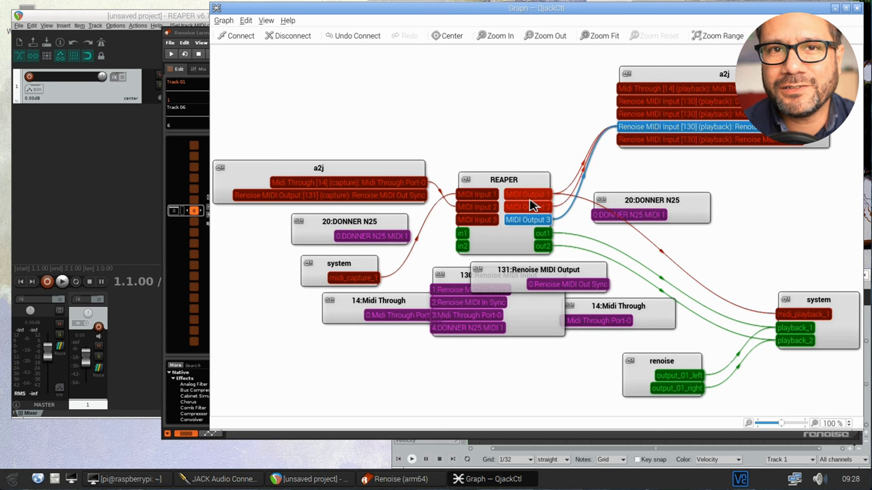
# Add rising notes after the C4 in REAPER's MIDI take: D4 and E4 one beat each, F4 and G4 half a beat each
pyautogui.click(117, 204)
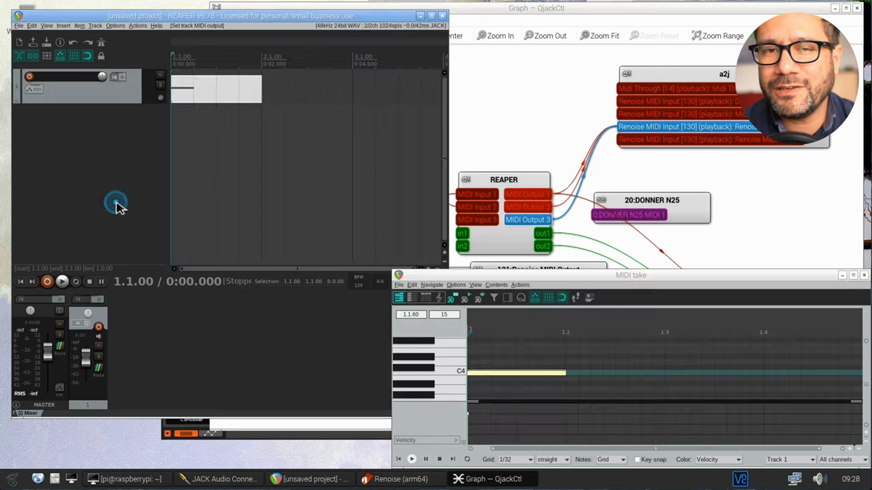
pyautogui.click(492, 375)
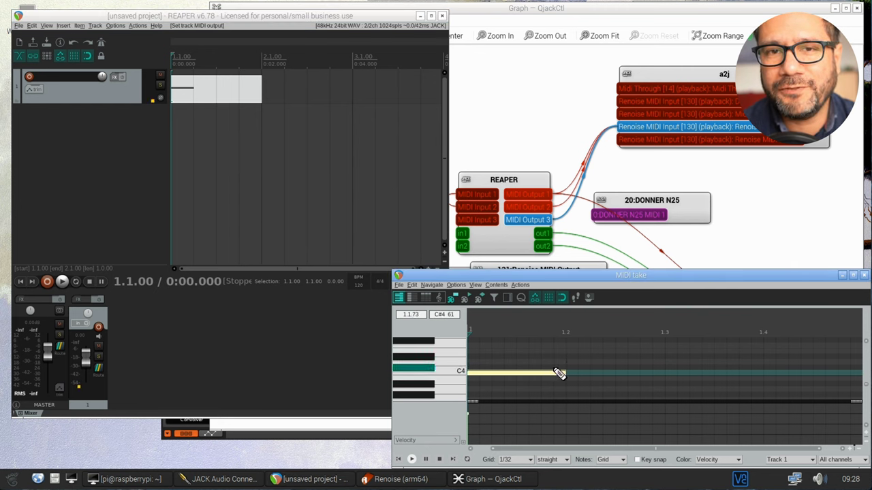
pyautogui.moveTo(570, 366); pyautogui.dragTo(764, 359)
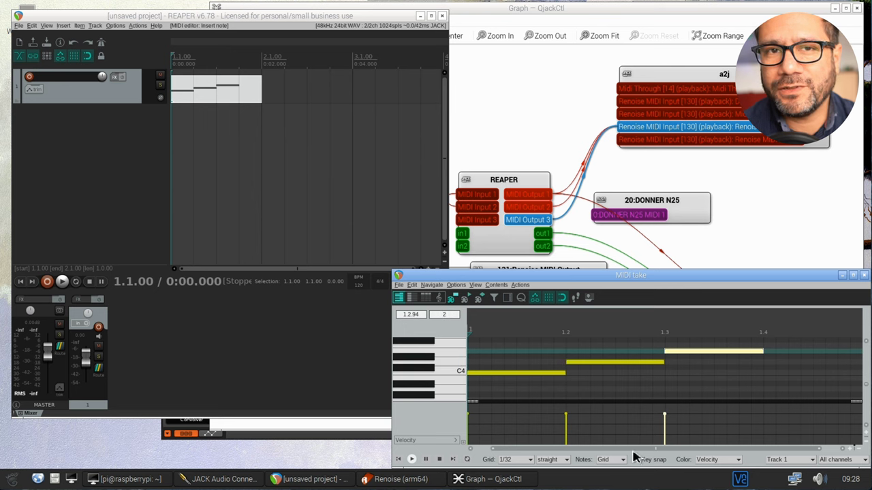
pyautogui.moveTo(642, 447); pyautogui.dragTo(658, 449)
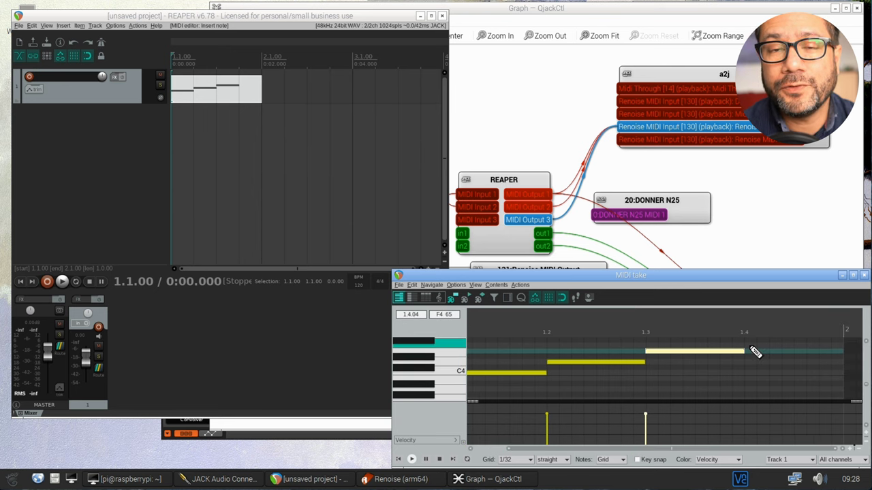
pyautogui.moveTo(753, 350); pyautogui.dragTo(799, 355)
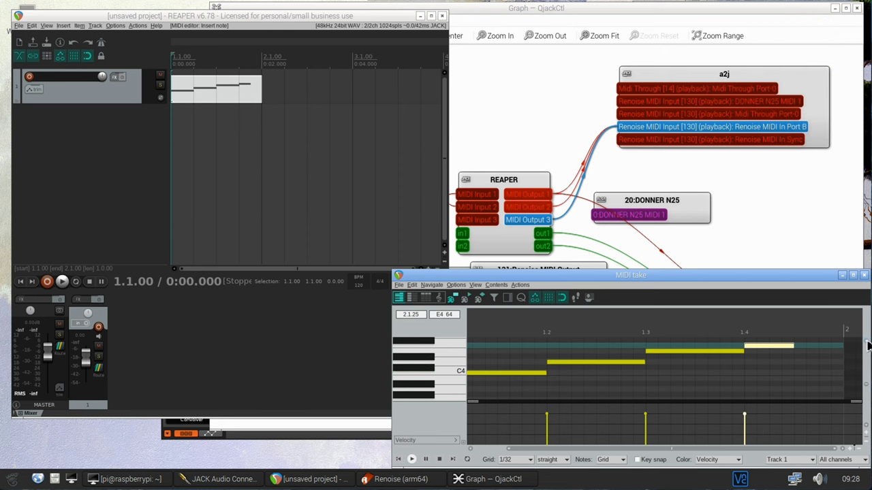
pyautogui.scroll(2, 858, 351)
pyautogui.moveTo(795, 352); pyautogui.dragTo(836, 352)
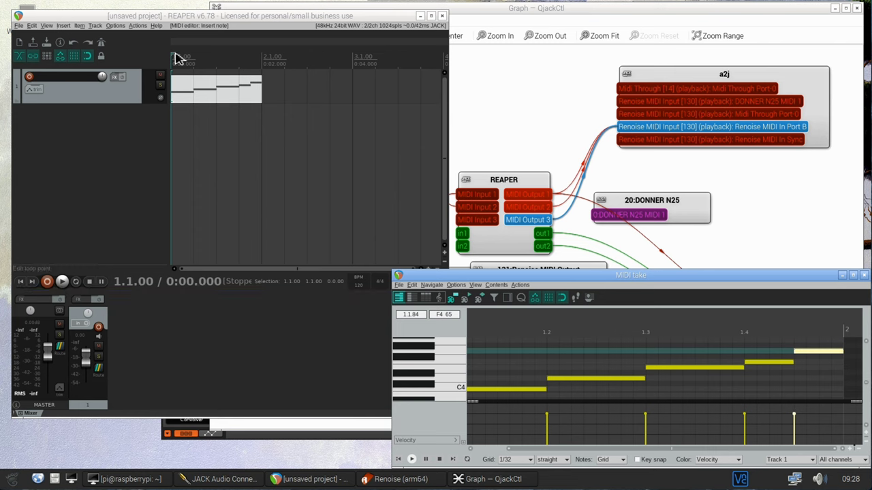
# Set REAPER's loop range from 1.1.00 to 2.1.00 around the MIDI item and start looped playback
pyautogui.moveTo(176, 66); pyautogui.dragTo(262, 71)
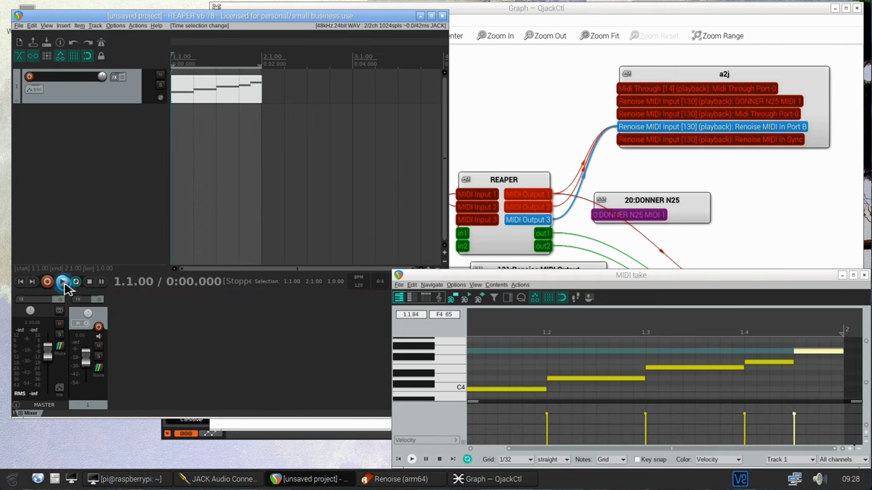
pyautogui.click(63, 282)
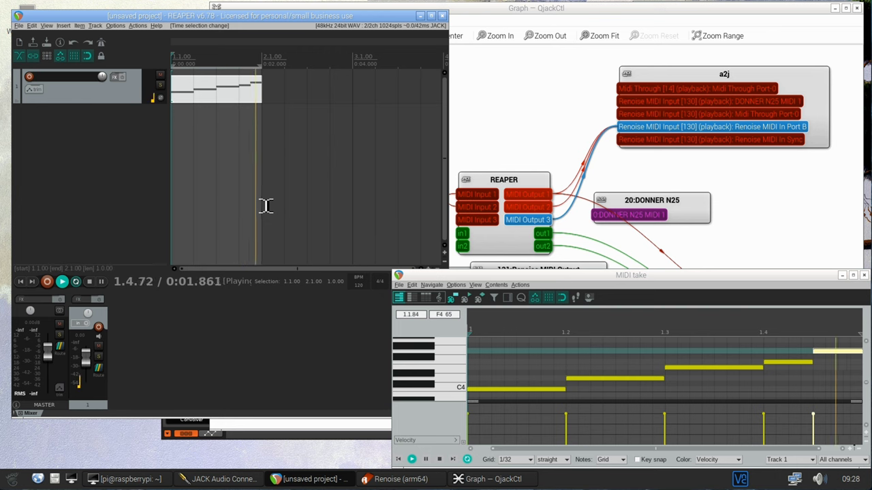
pyautogui.click(360, 285)
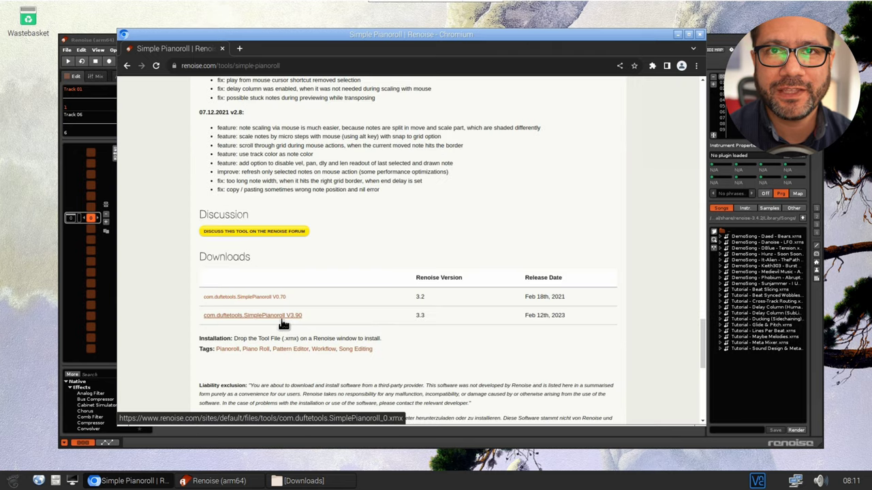
# Download com.duftetools.SimplePianoroll V3.90 from the Renoise tools page and install the downloaded .xrnx file in Renoise
pyautogui.click(283, 325)
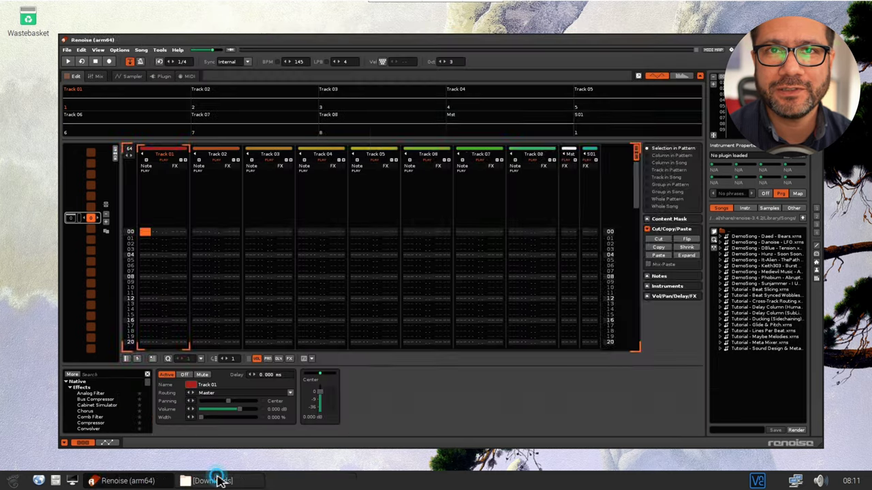
pyautogui.click(218, 480)
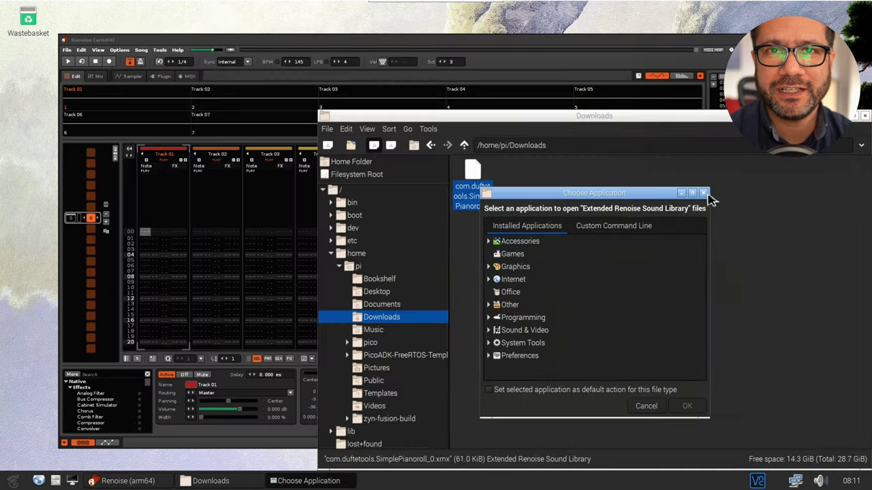
pyautogui.doubleClick(477, 194)
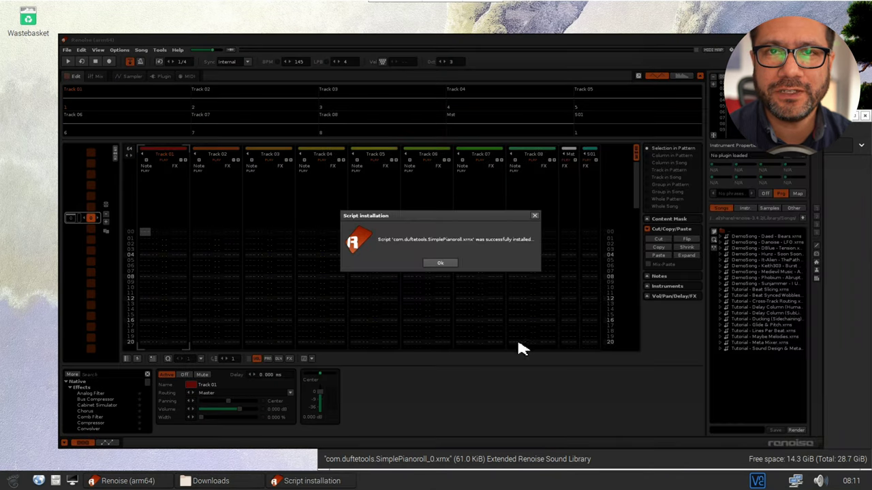
pyautogui.press('Return')
# Open the recently loaded song demo.xrns
pyautogui.click(67, 49)
pyautogui.moveTo(136, 88)
pyautogui.click(215, 89)
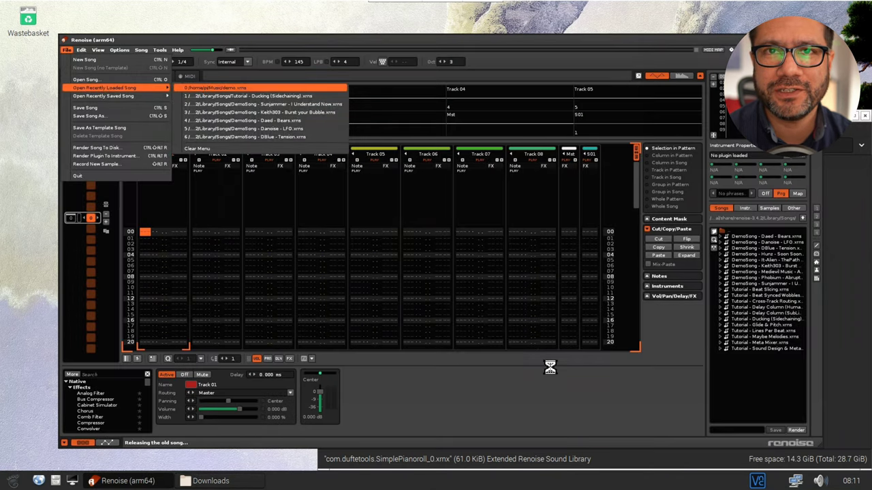
pyautogui.rightClick(437, 231)
pyautogui.click(506, 379)
pyautogui.click(248, 229)
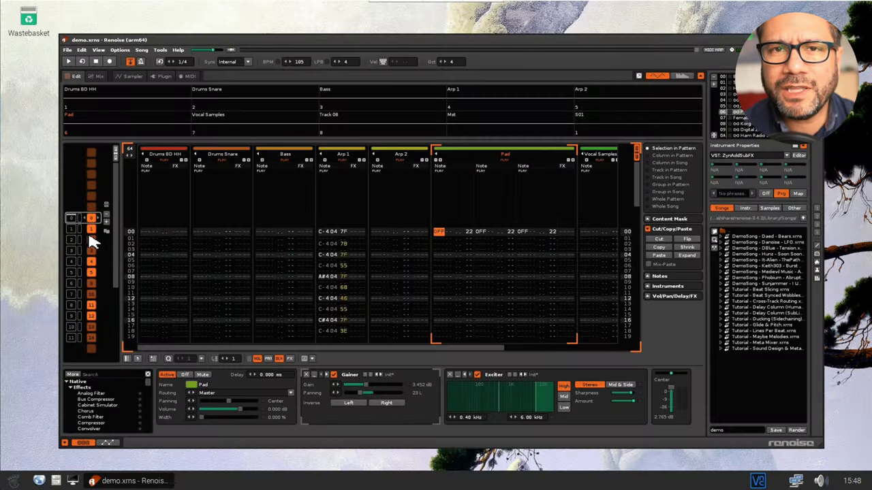
# Look through the song's pattern sequence from slot 0 to slot 11 and return to the first slot
pyautogui.click(92, 240)
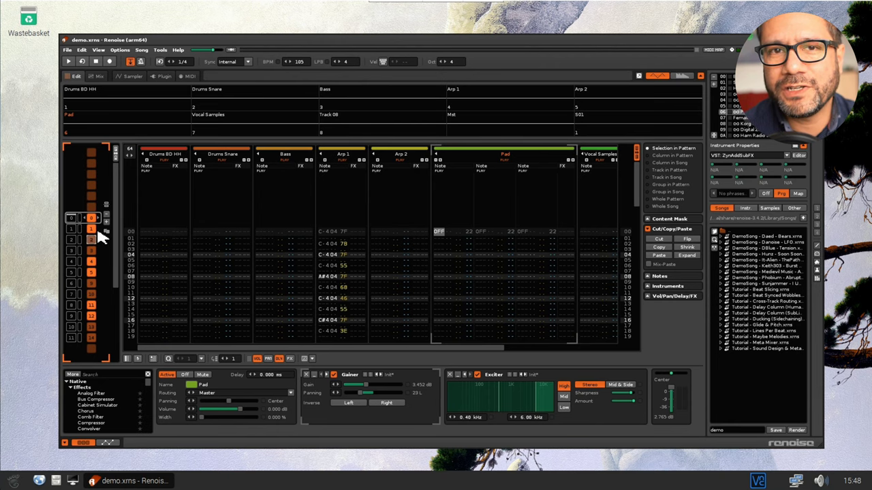
pyautogui.scroll(-3, 95, 235)
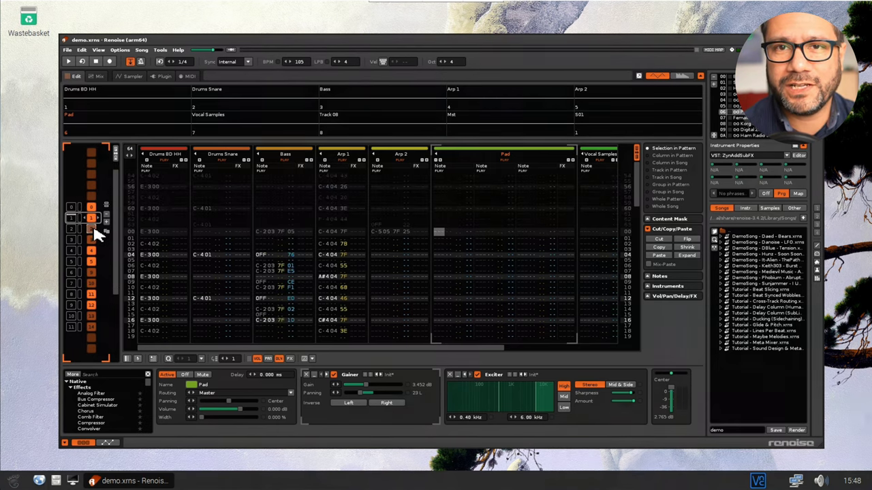
pyautogui.scroll(-3, 95, 235)
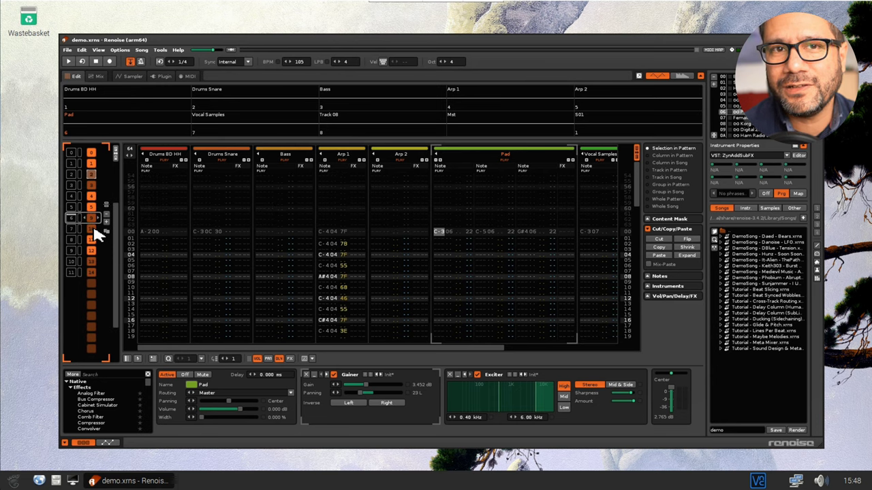
pyautogui.scroll(-5, 95, 235)
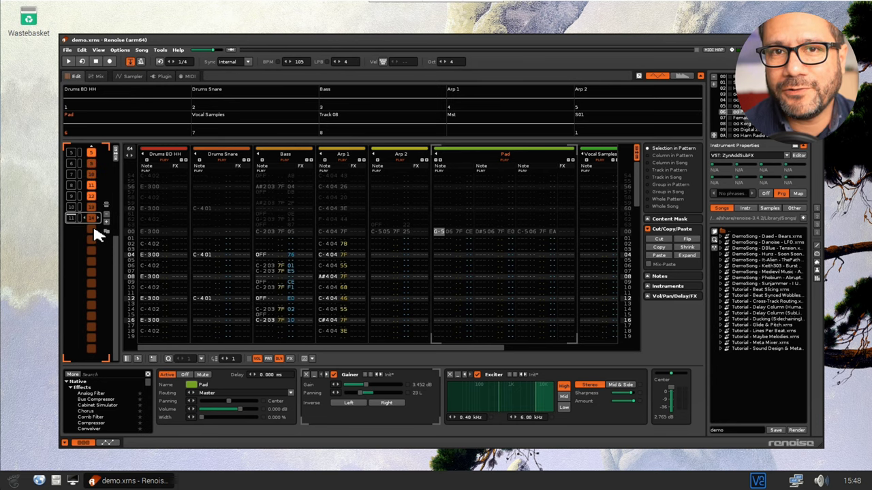
pyautogui.scroll(8, 94, 230)
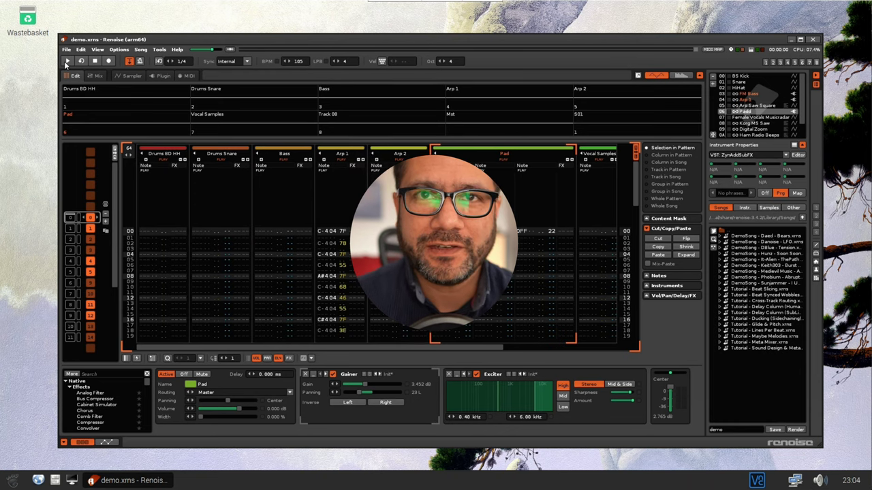
# Play demo.xrns from the beginning and watch the track levels and effect chains in the mixer
pyautogui.click(66, 61)
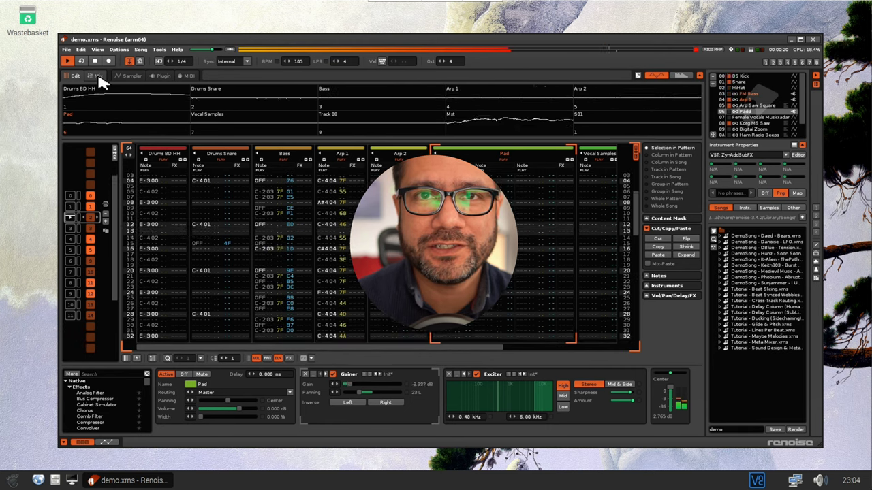
pyautogui.click(99, 77)
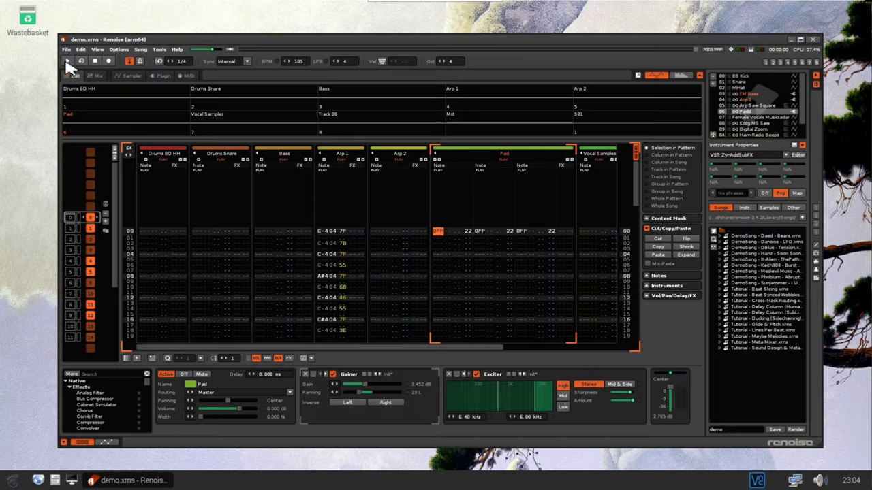
pyautogui.click(67, 61)
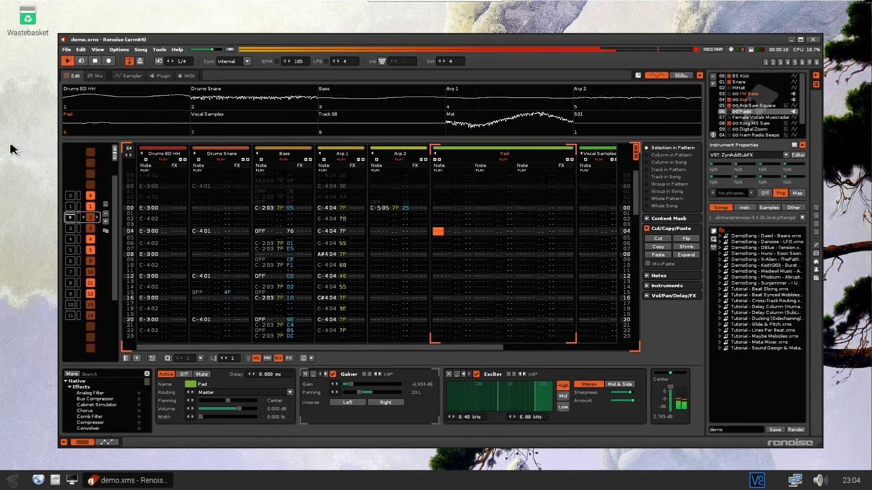
pyautogui.click(98, 77)
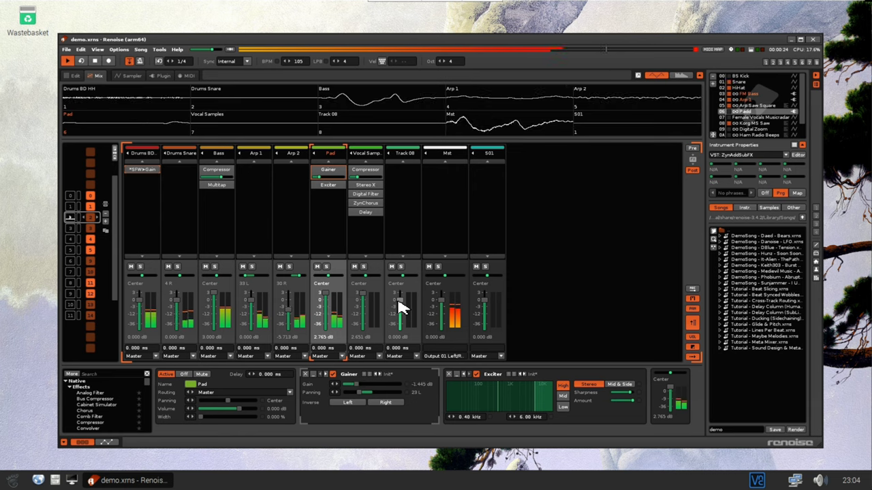
# Browse the available sample files, then examine the Female Vocals Musicradar instrument's waveform and modulation in the sampler
pyautogui.click(139, 76)
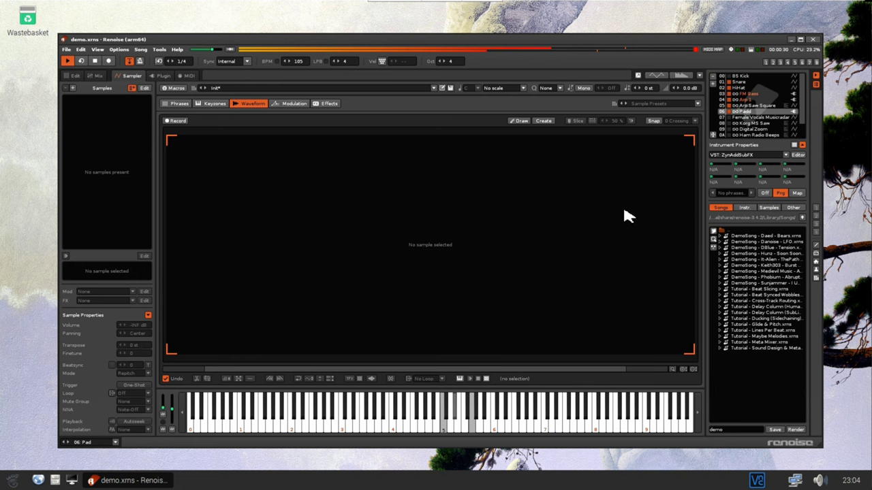
pyautogui.click(773, 209)
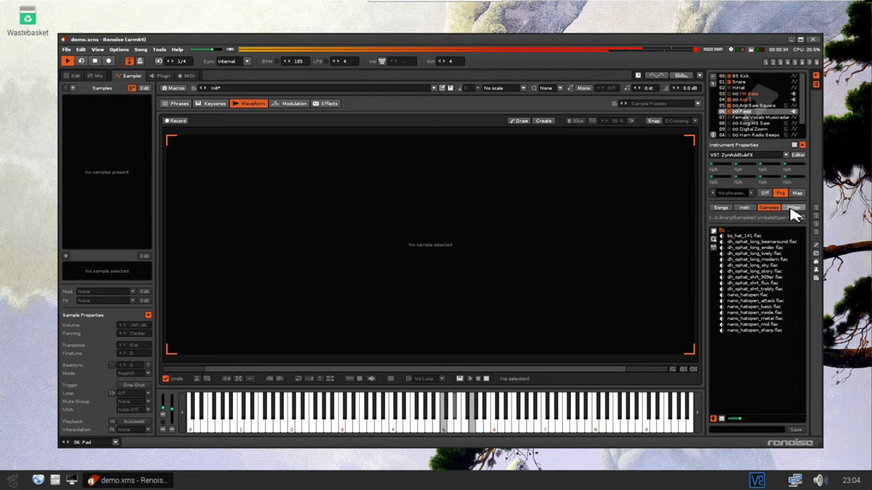
pyautogui.click(763, 117)
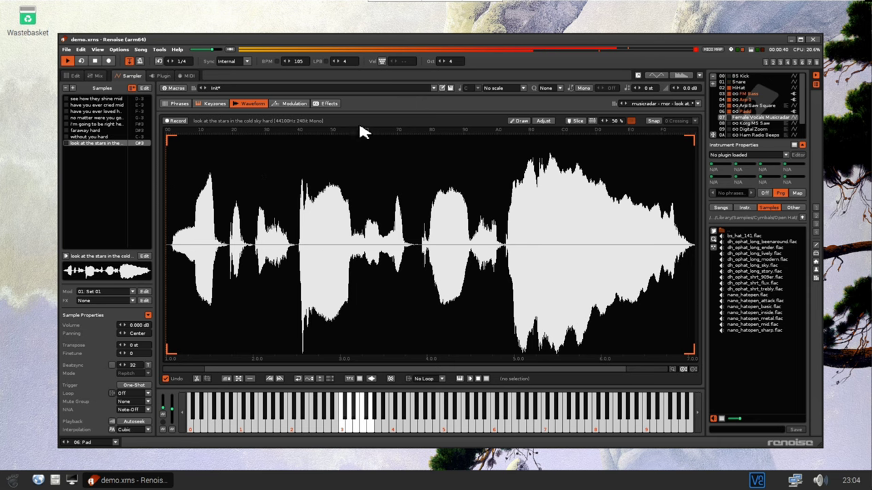
pyautogui.click(293, 107)
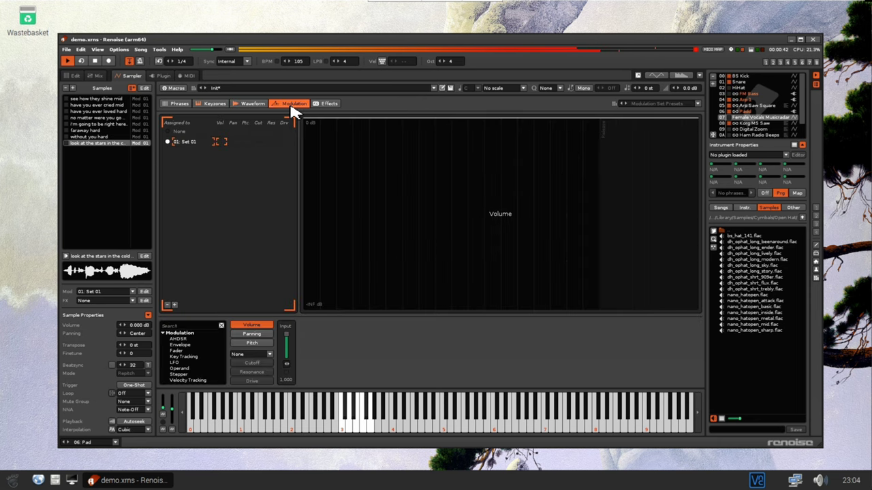
# Check the vocal instrument's plugin editor and MIDI monitor, then return to the pattern editor
pyautogui.click(162, 76)
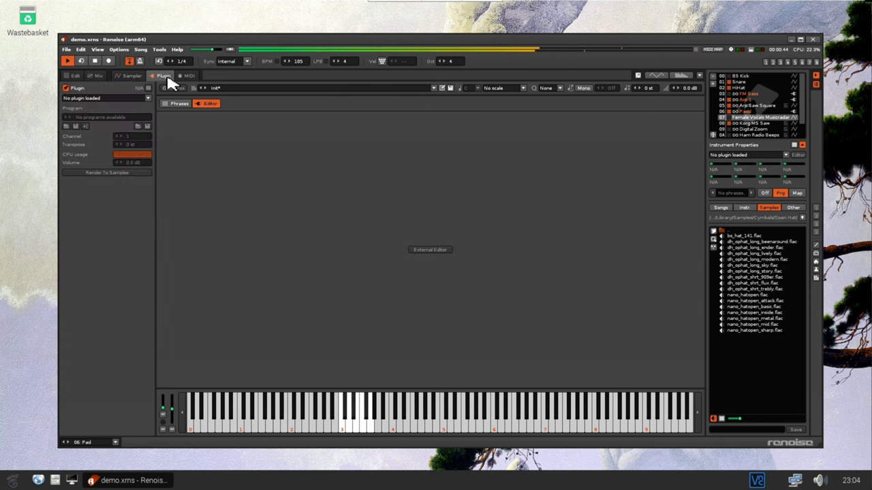
pyautogui.click(187, 76)
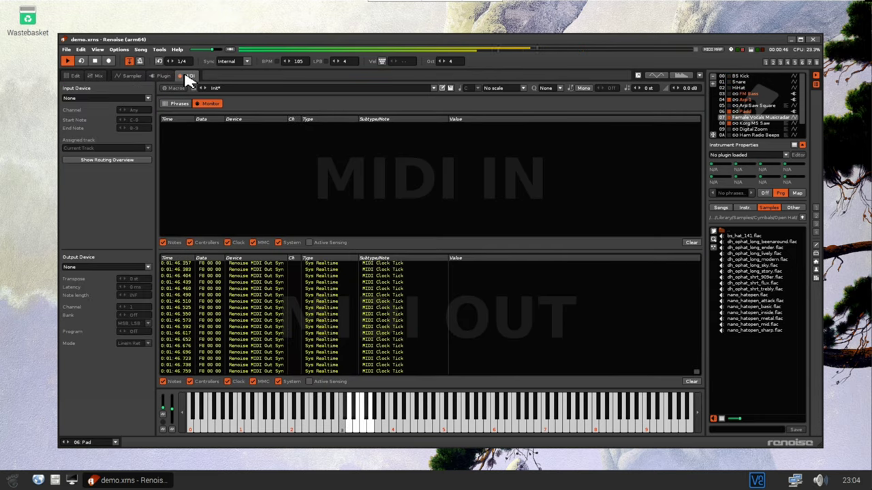
pyautogui.click(79, 77)
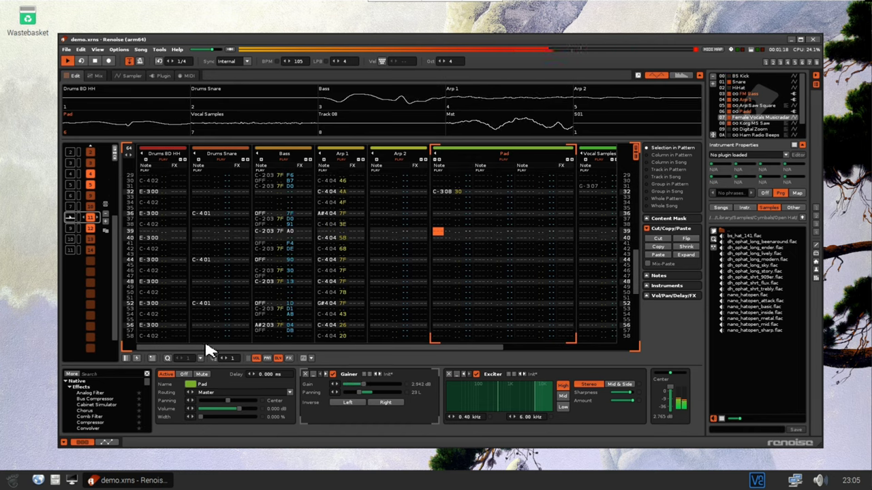
# Review the mixer, sampler, plugin and MIDI views again during playback and go back to the pattern editor
pyautogui.click(99, 76)
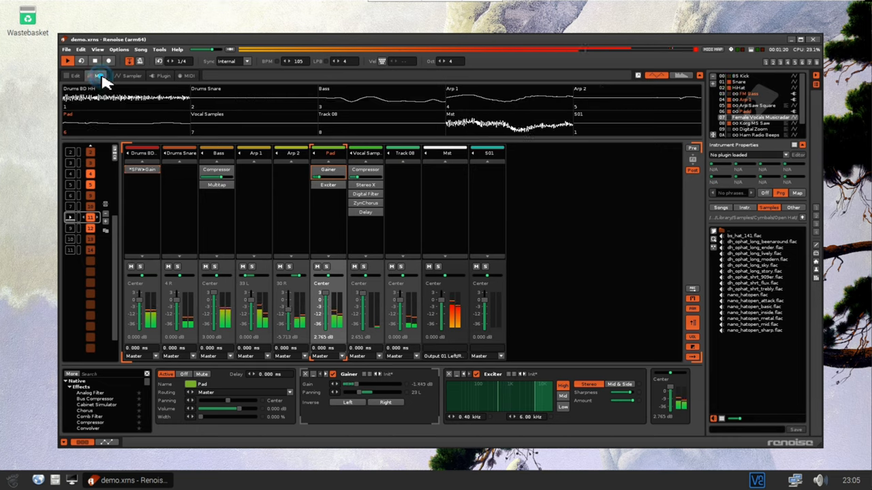
pyautogui.click(131, 76)
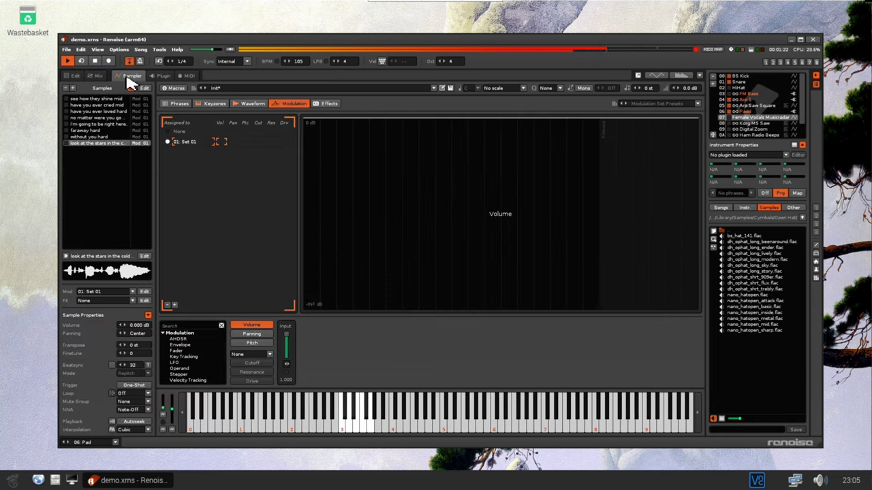
pyautogui.click(161, 76)
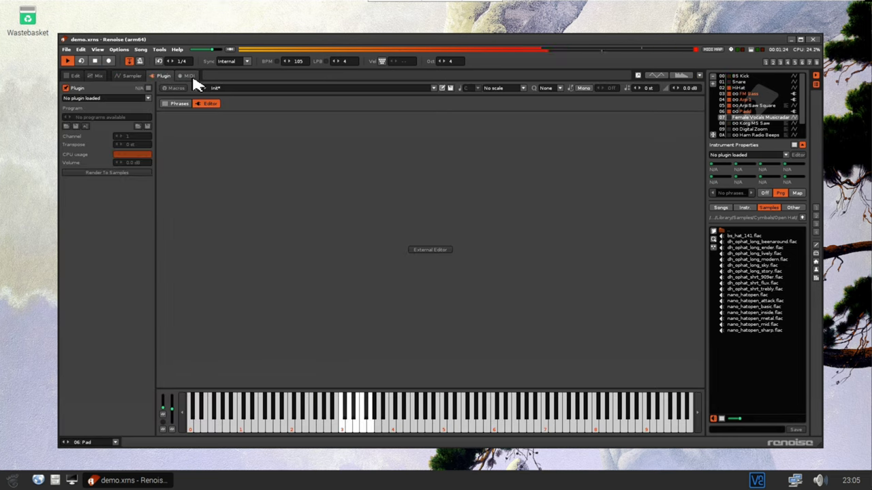
pyautogui.click(189, 76)
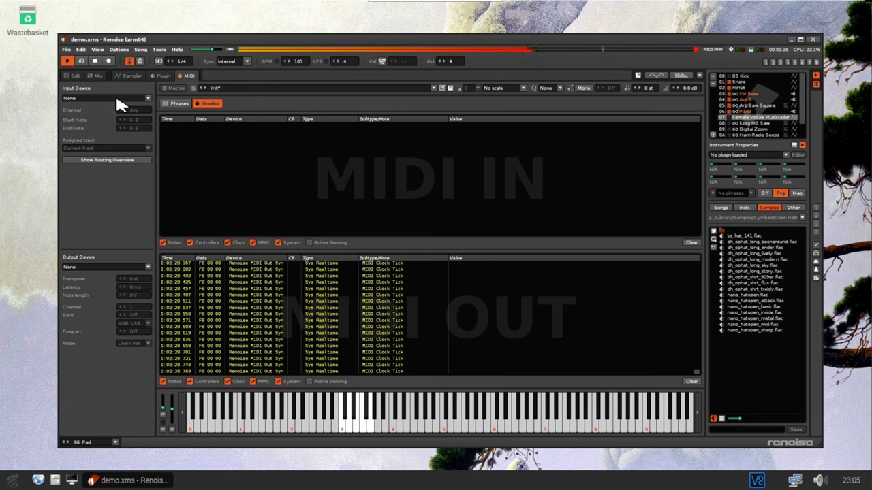
pyautogui.click(77, 77)
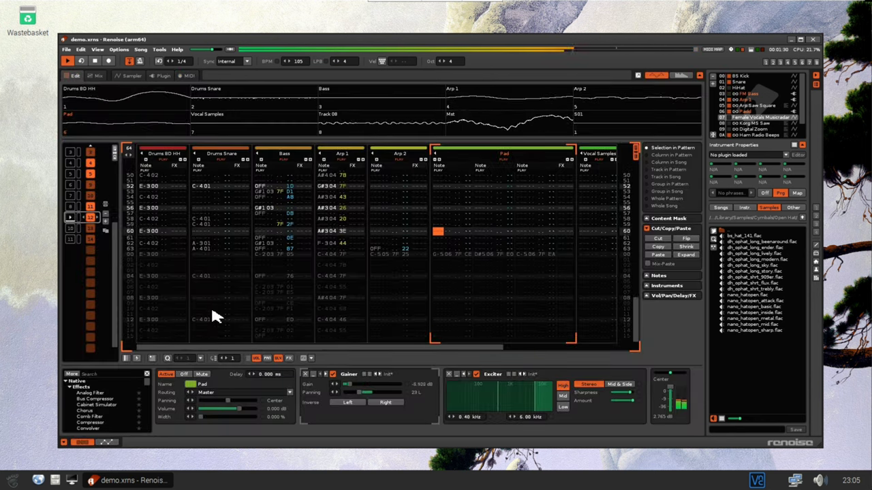